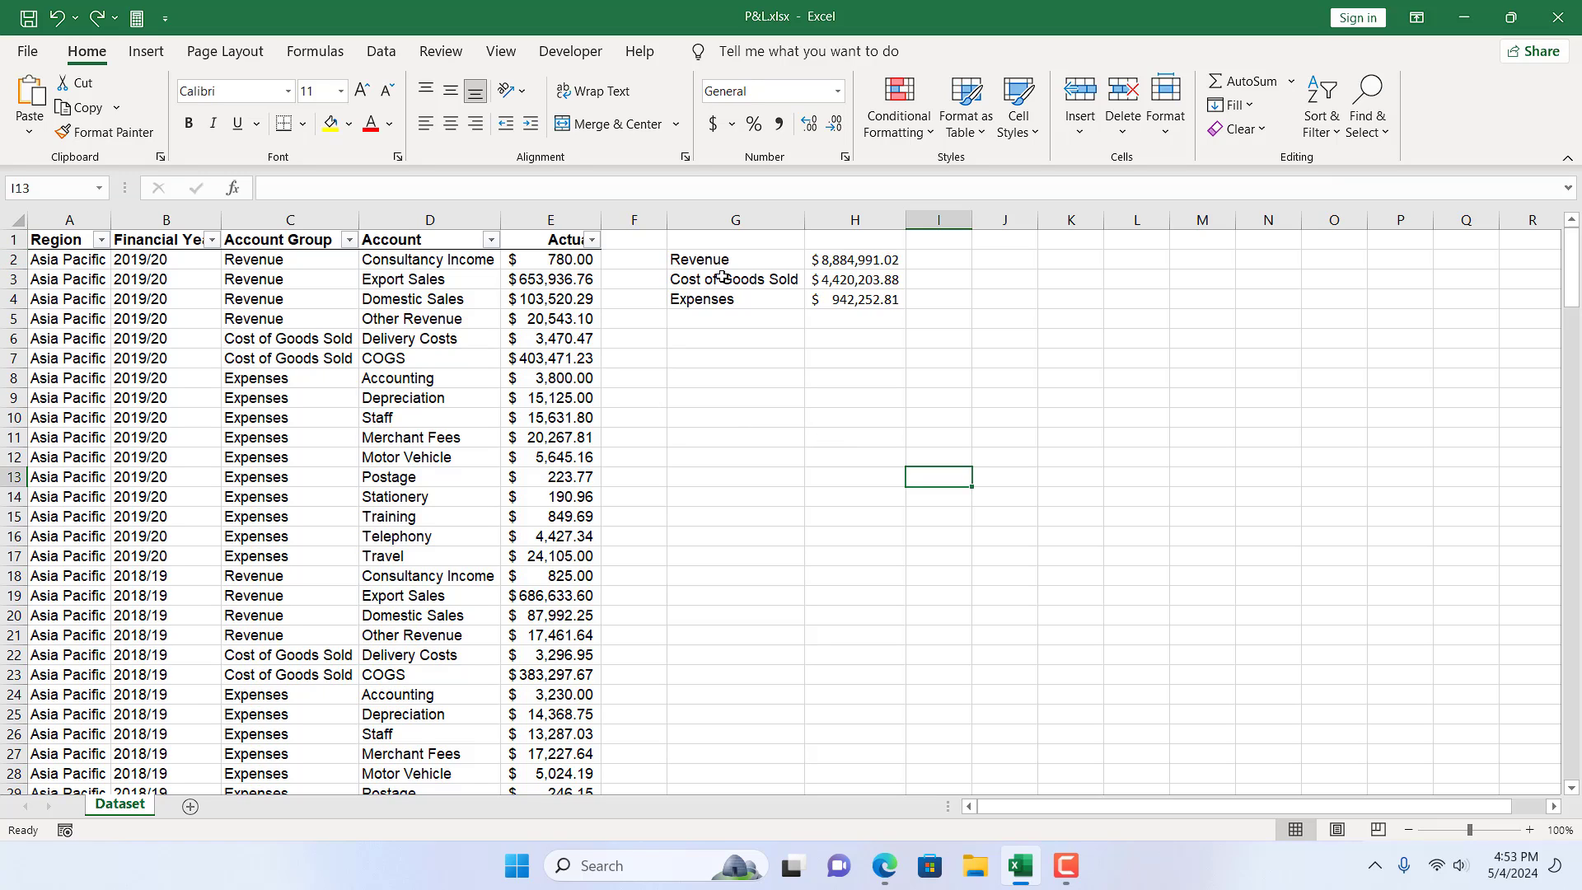
# Delete and restore G2's Revenue label, then toggle formula view on and off.
pyautogui.click(766, 264)
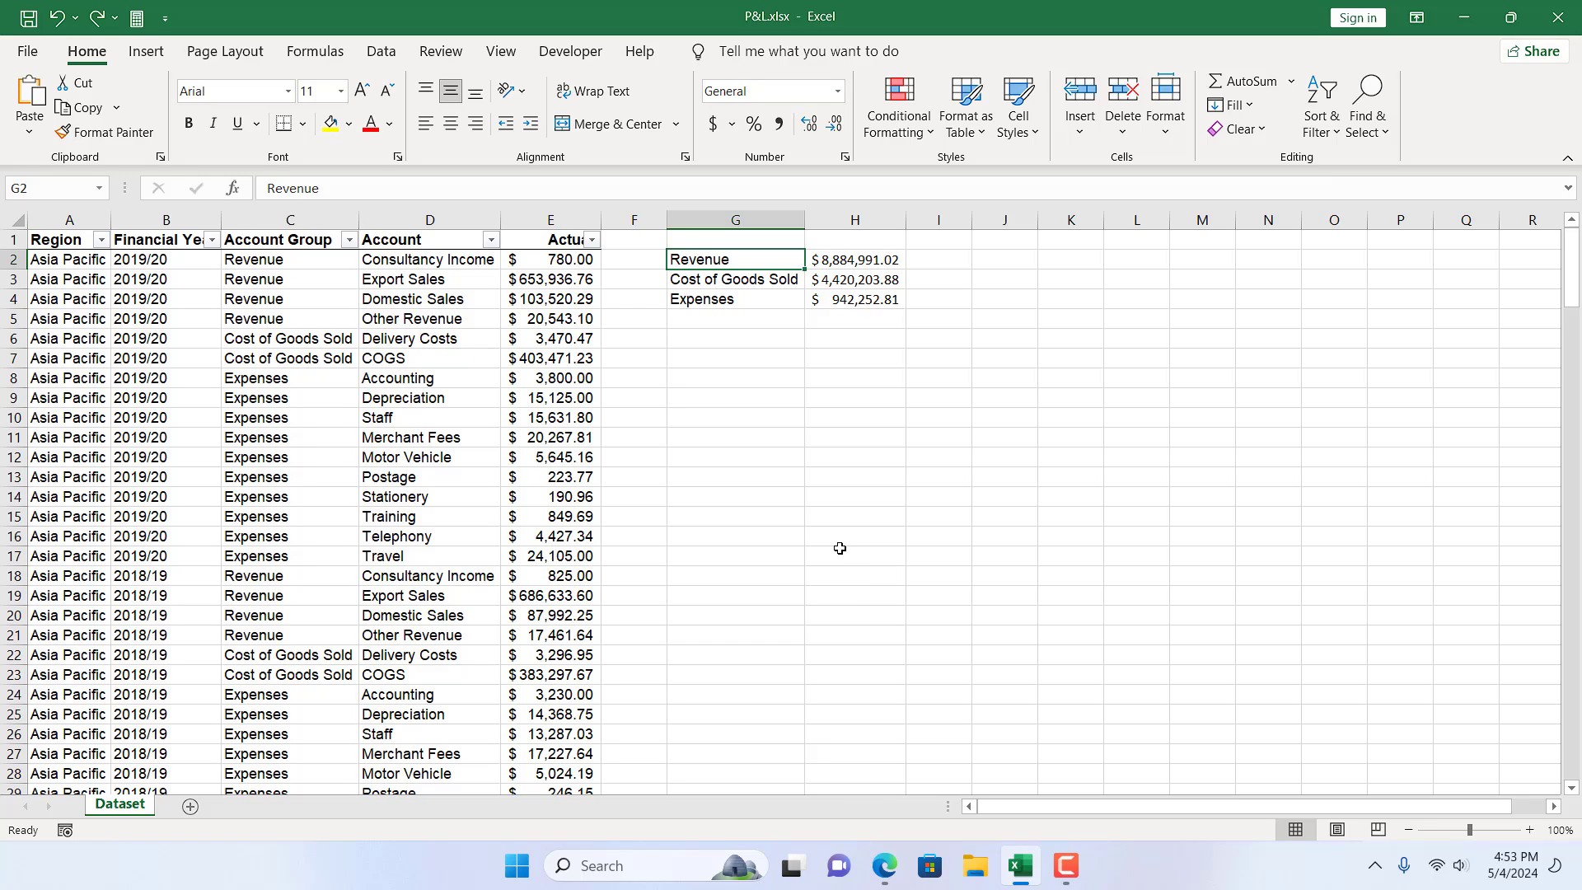
pyautogui.press('Delete')
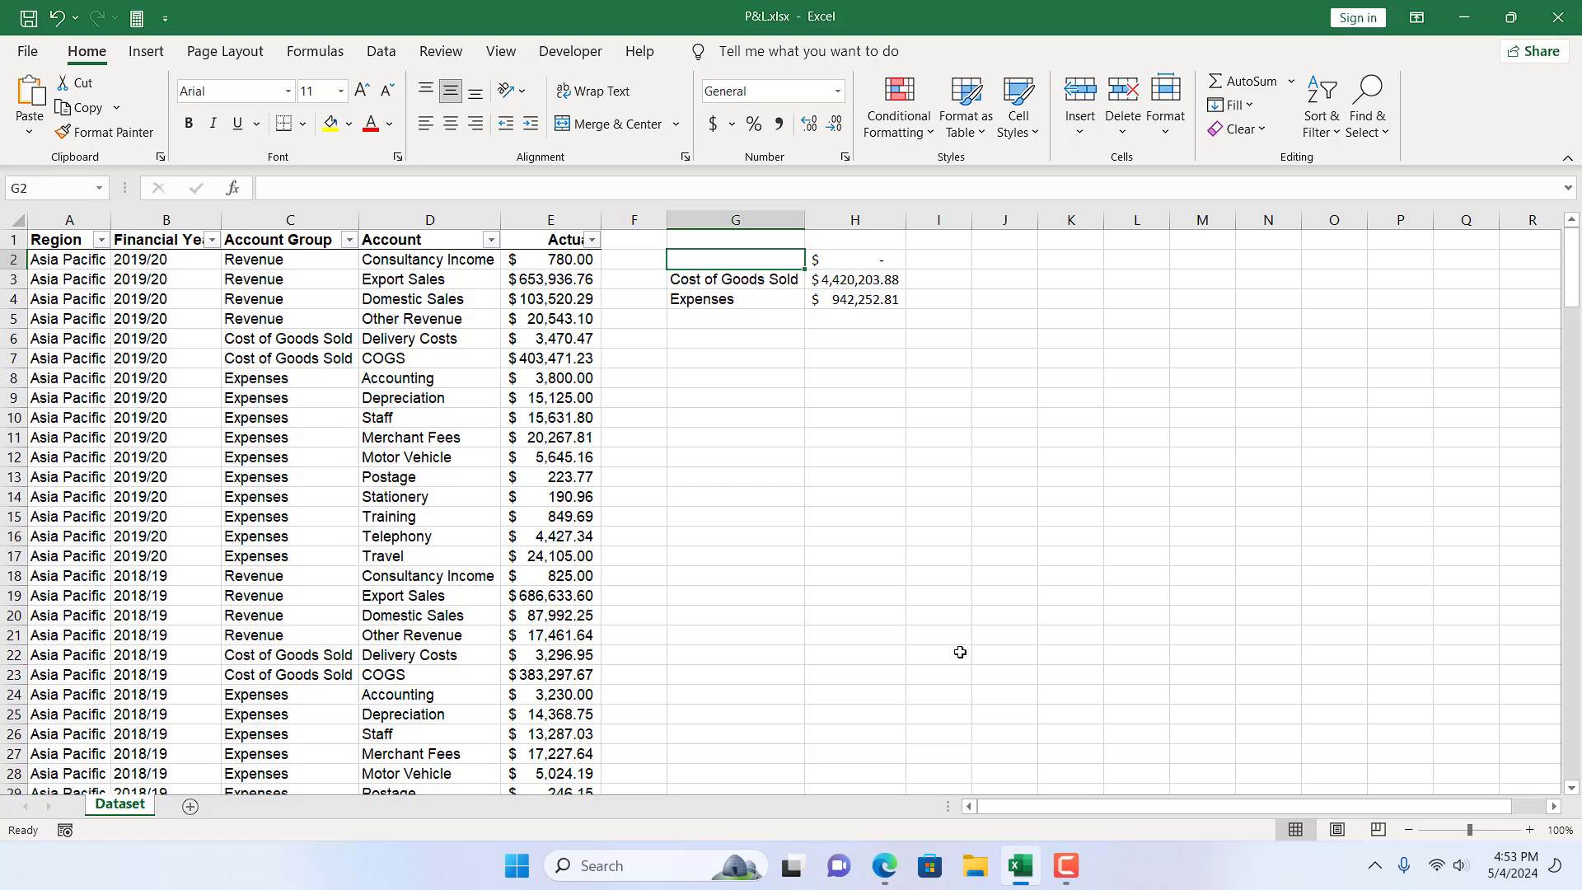
pyautogui.hotkey('ctrl', 'z')
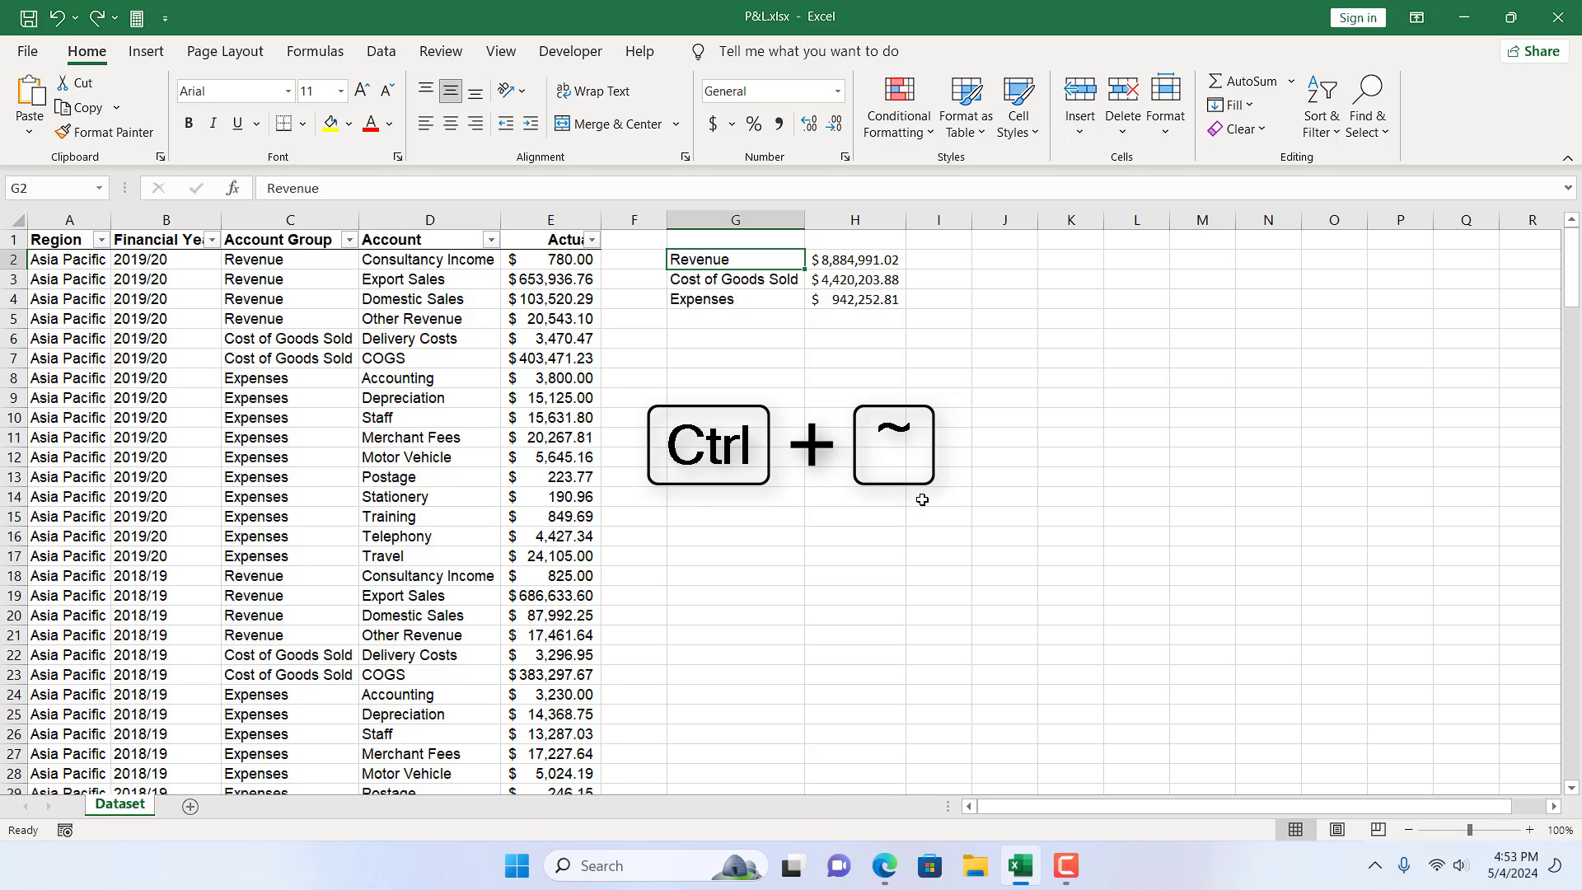
pyautogui.hotkey('ctrl', '`')
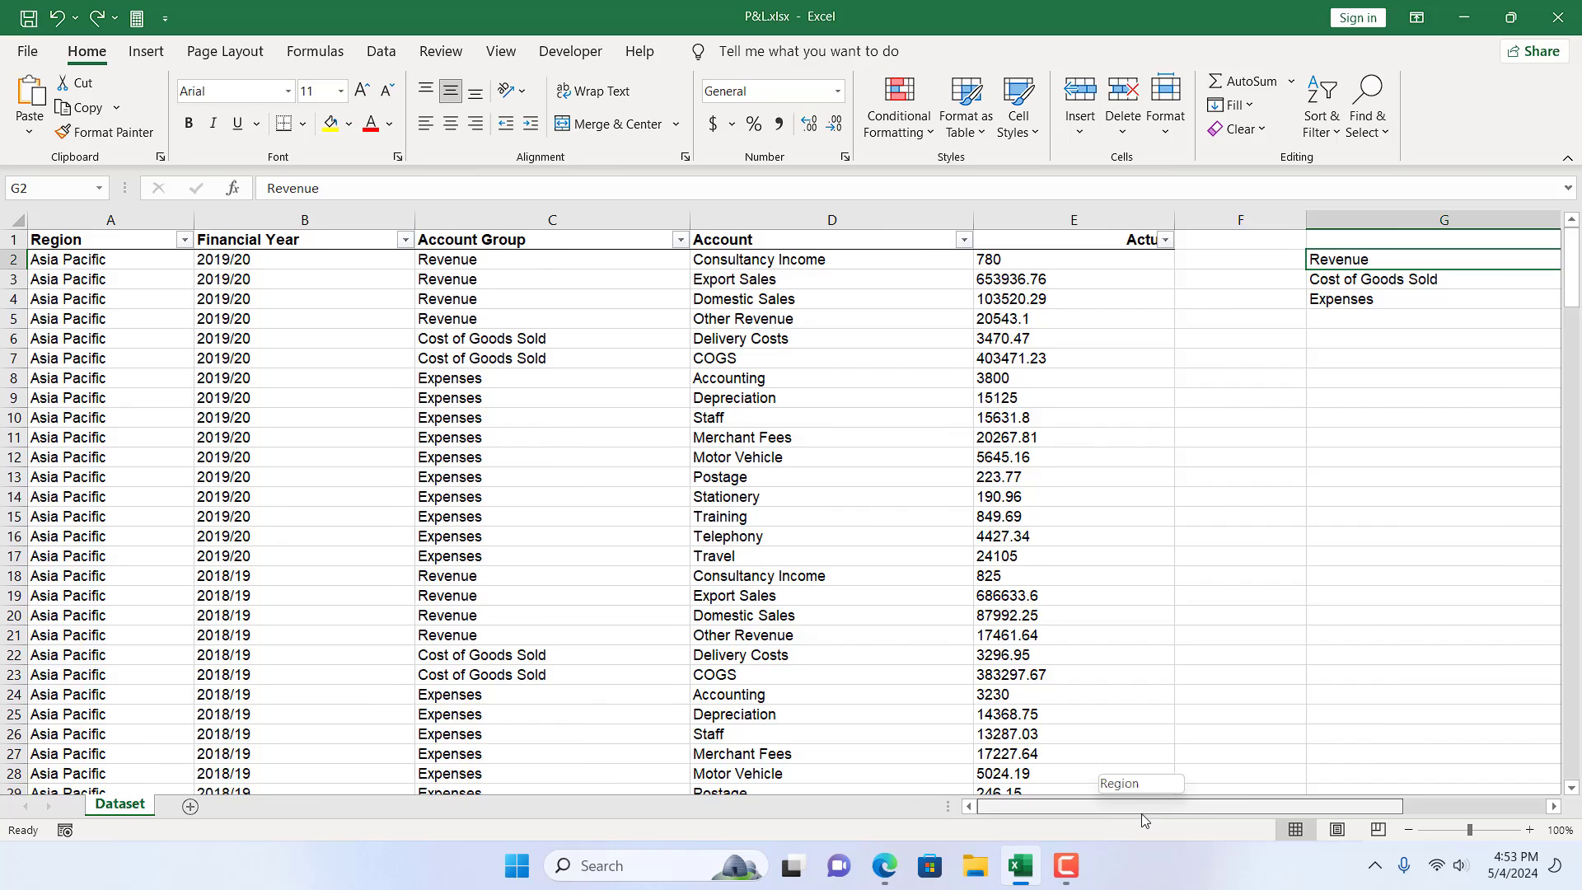
pyautogui.moveTo(1129, 805); pyautogui.dragTo(1256, 281)
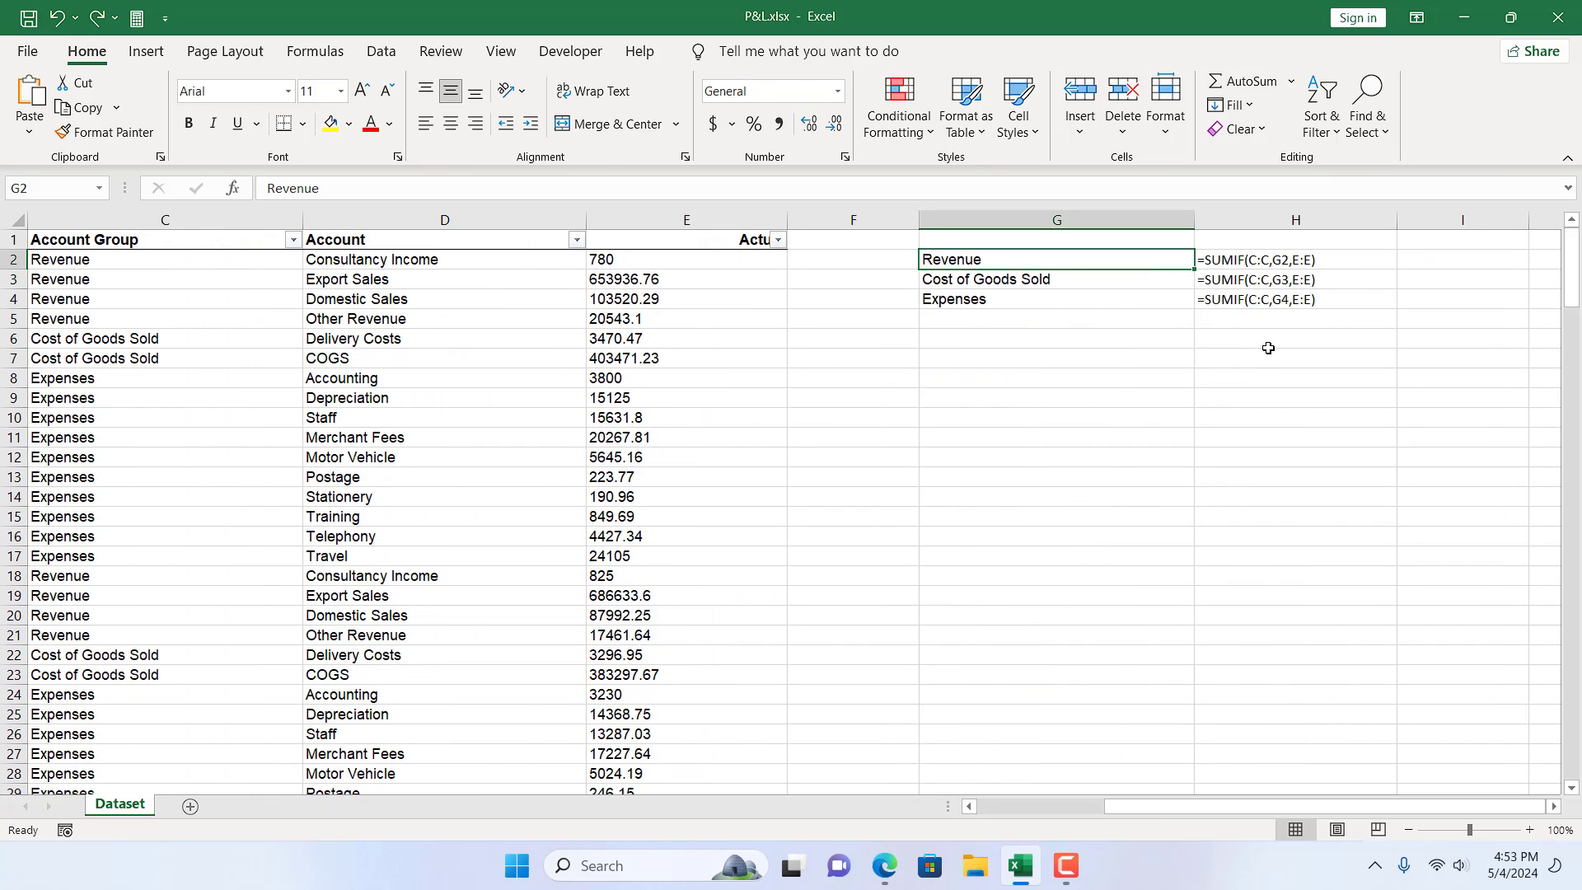
pyautogui.hotkey('ctrl', '`')
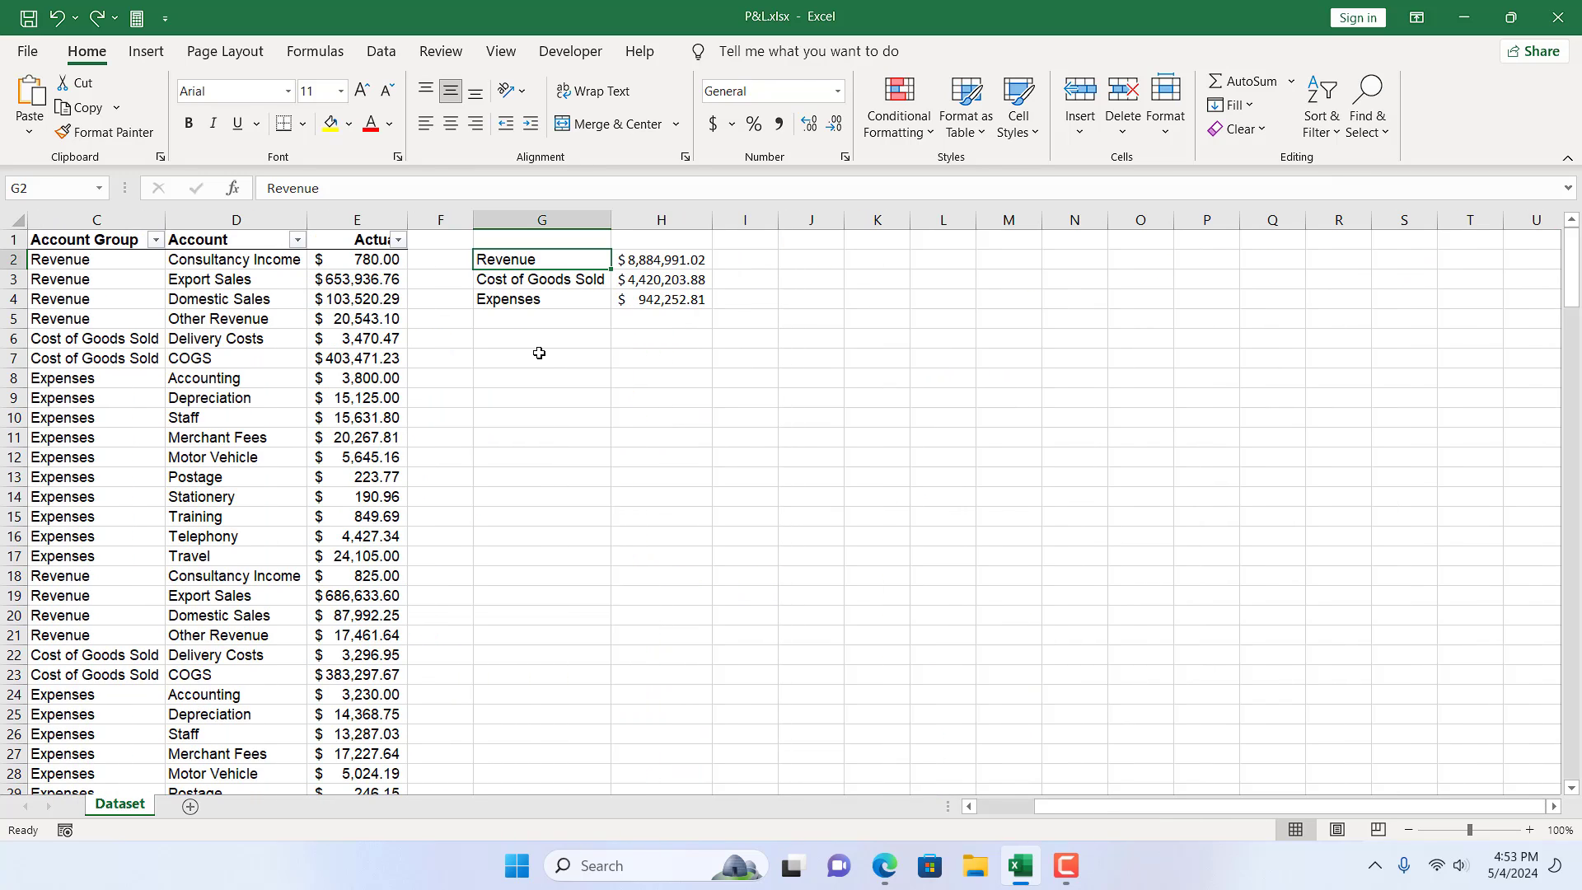
pyautogui.moveTo(1123, 806); pyautogui.dragTo(1019, 824)
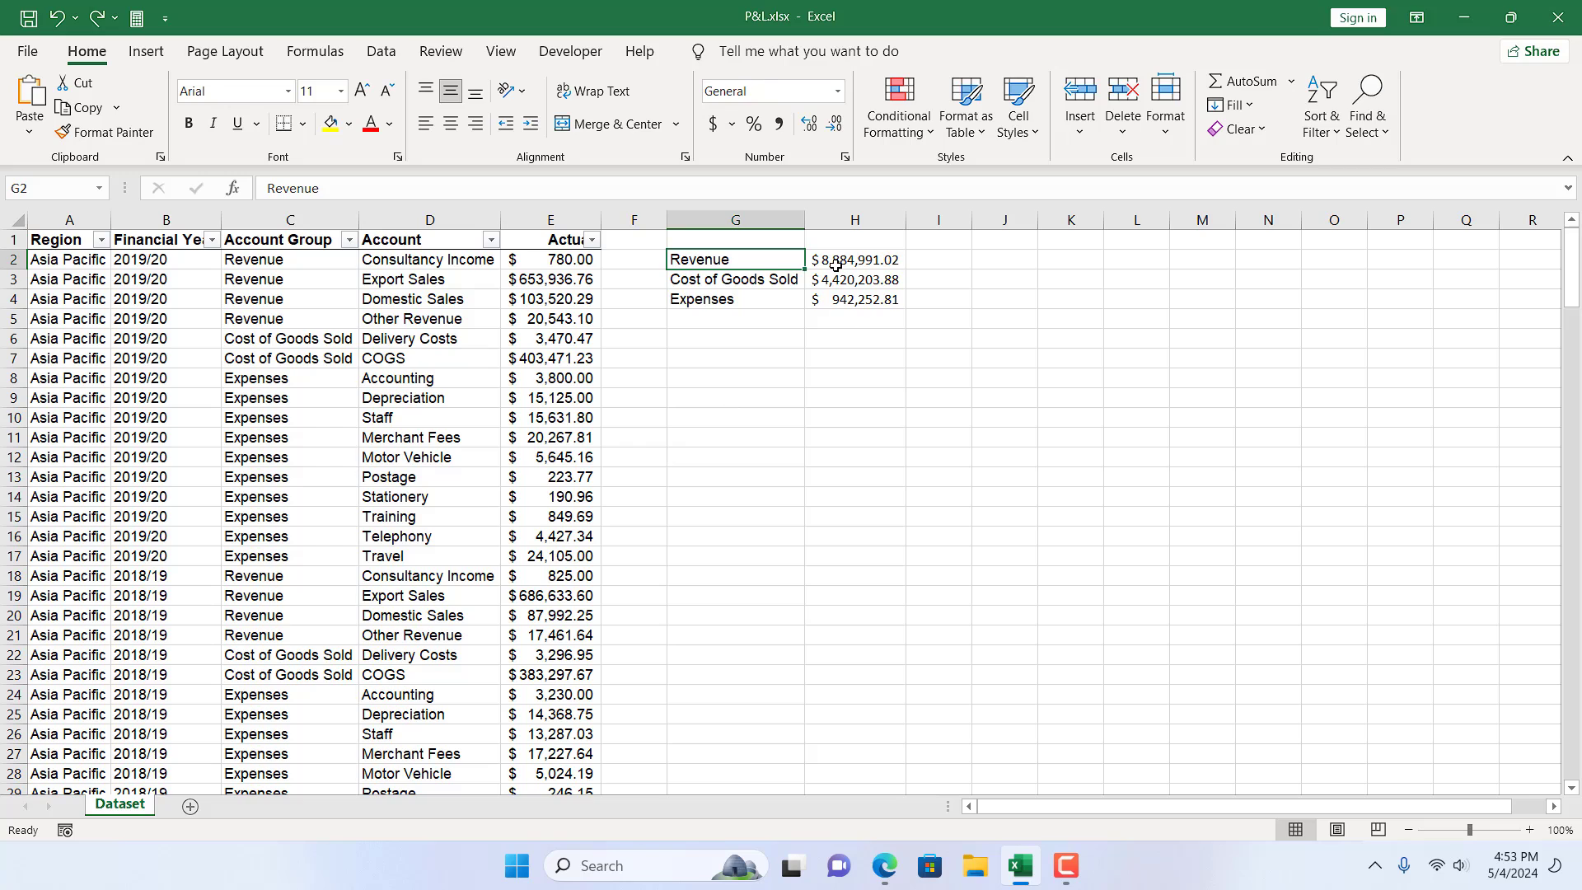
# Inspect H2's =SUMIF(C:C,G2,E:E) formula, trace its precedents, then remove the arrows.
pyautogui.click(835, 266)
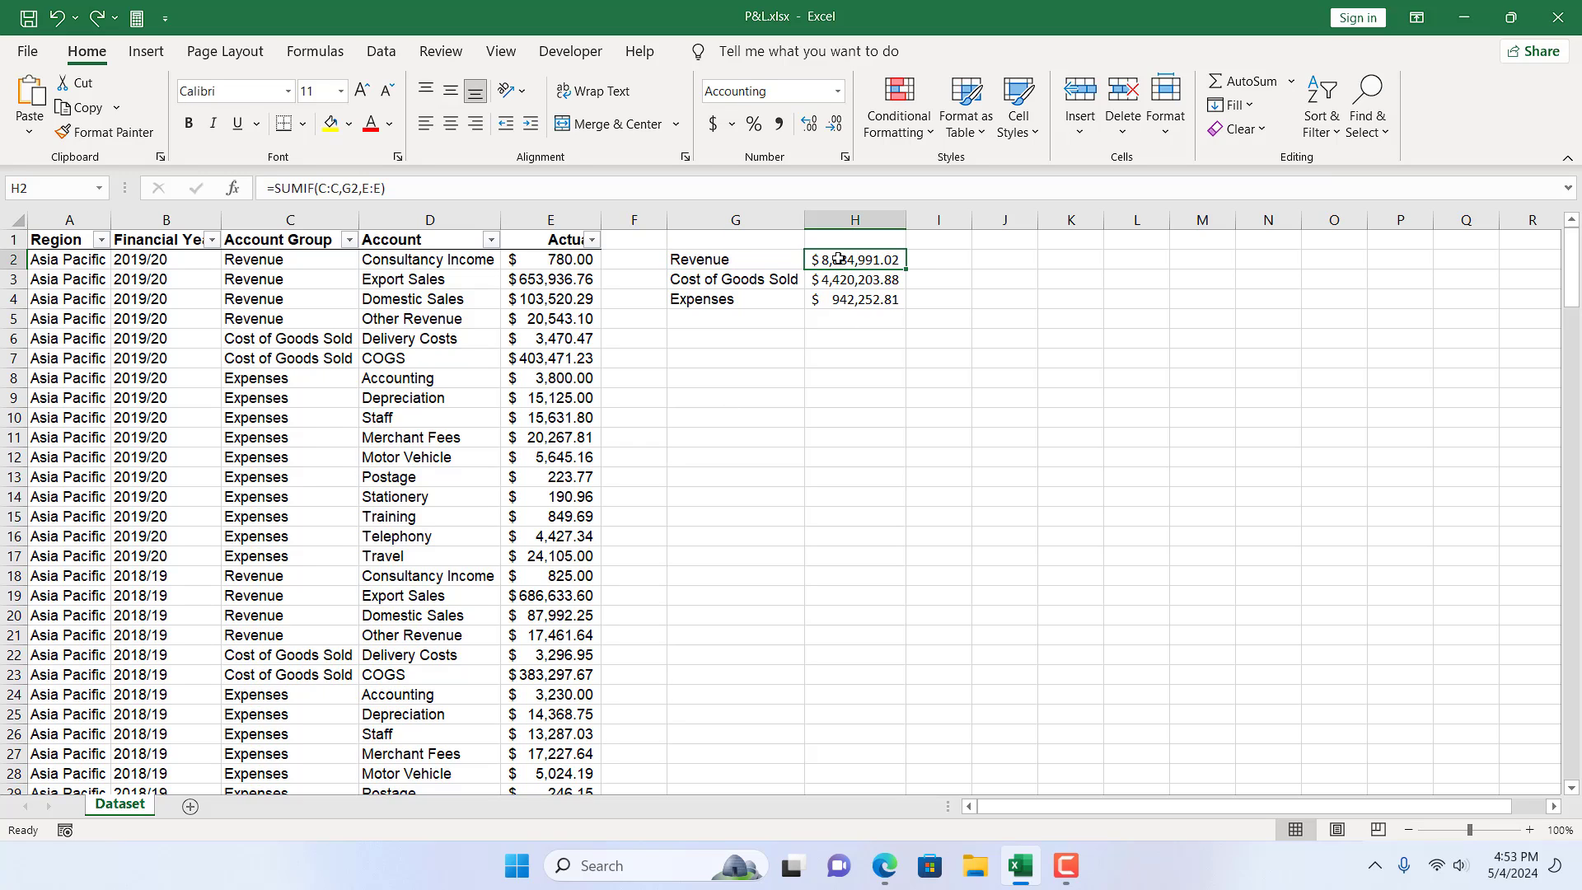
pyautogui.doubleClick(837, 259)
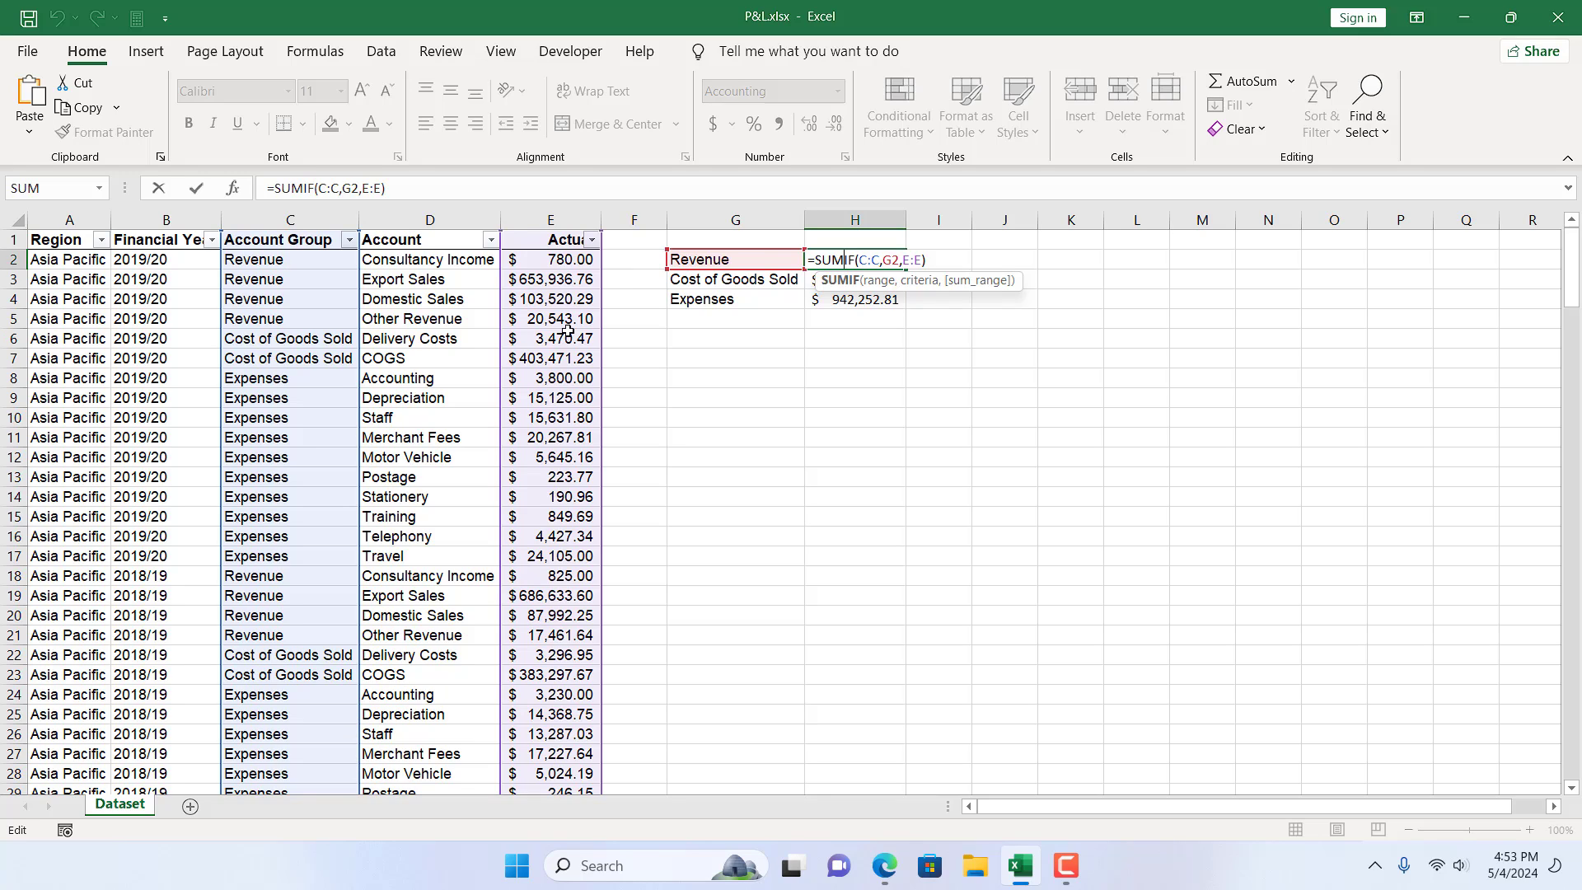
pyautogui.press('Return')
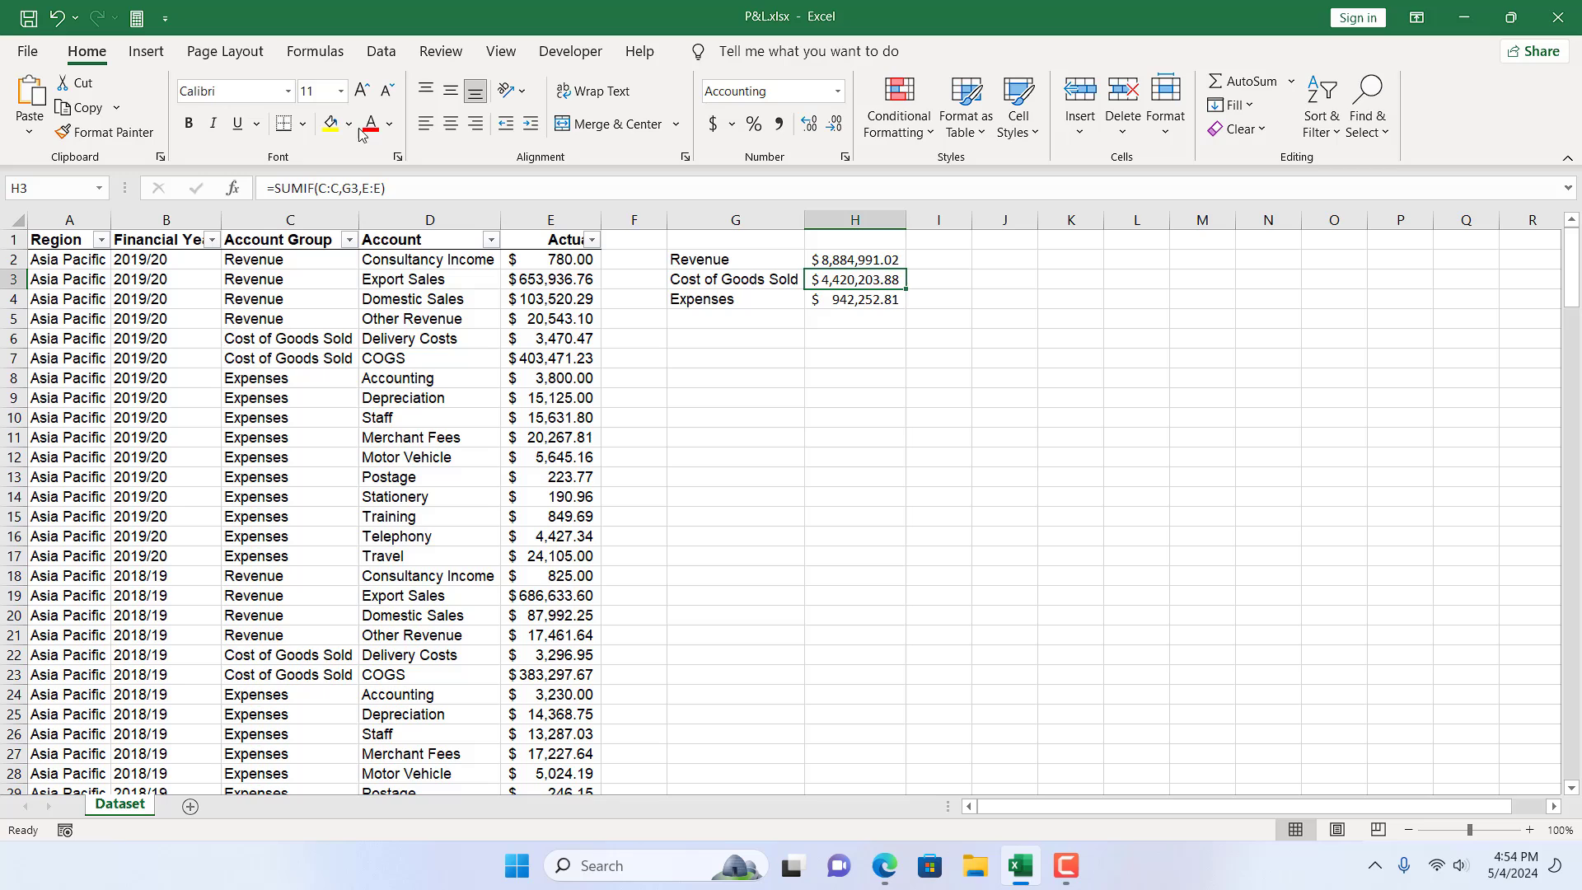
pyautogui.click(867, 260)
pyautogui.click(322, 53)
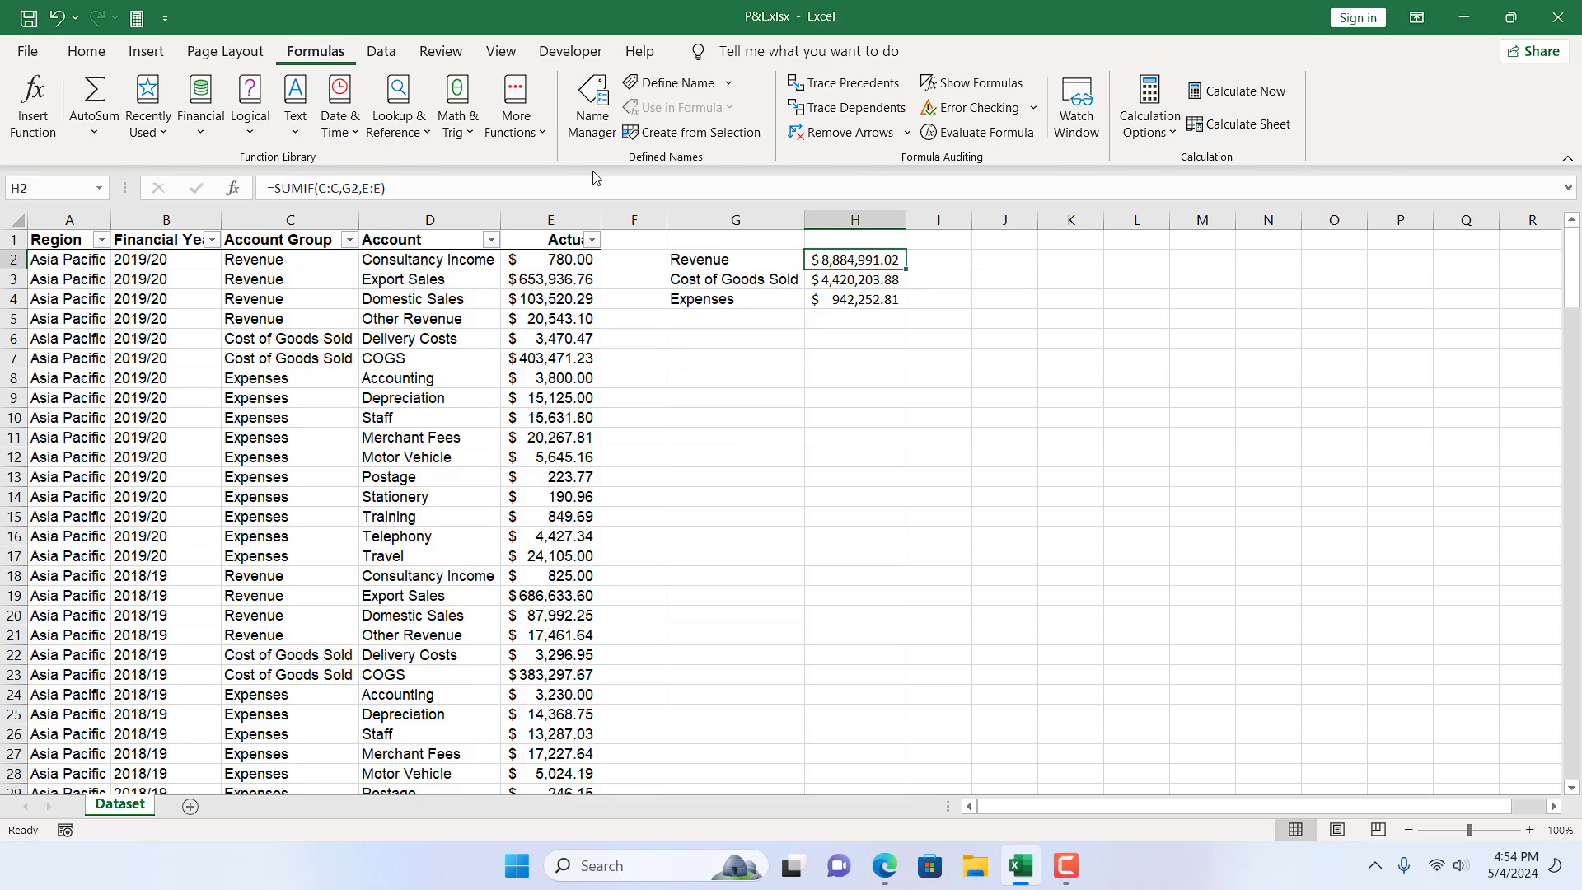
pyautogui.click(834, 90)
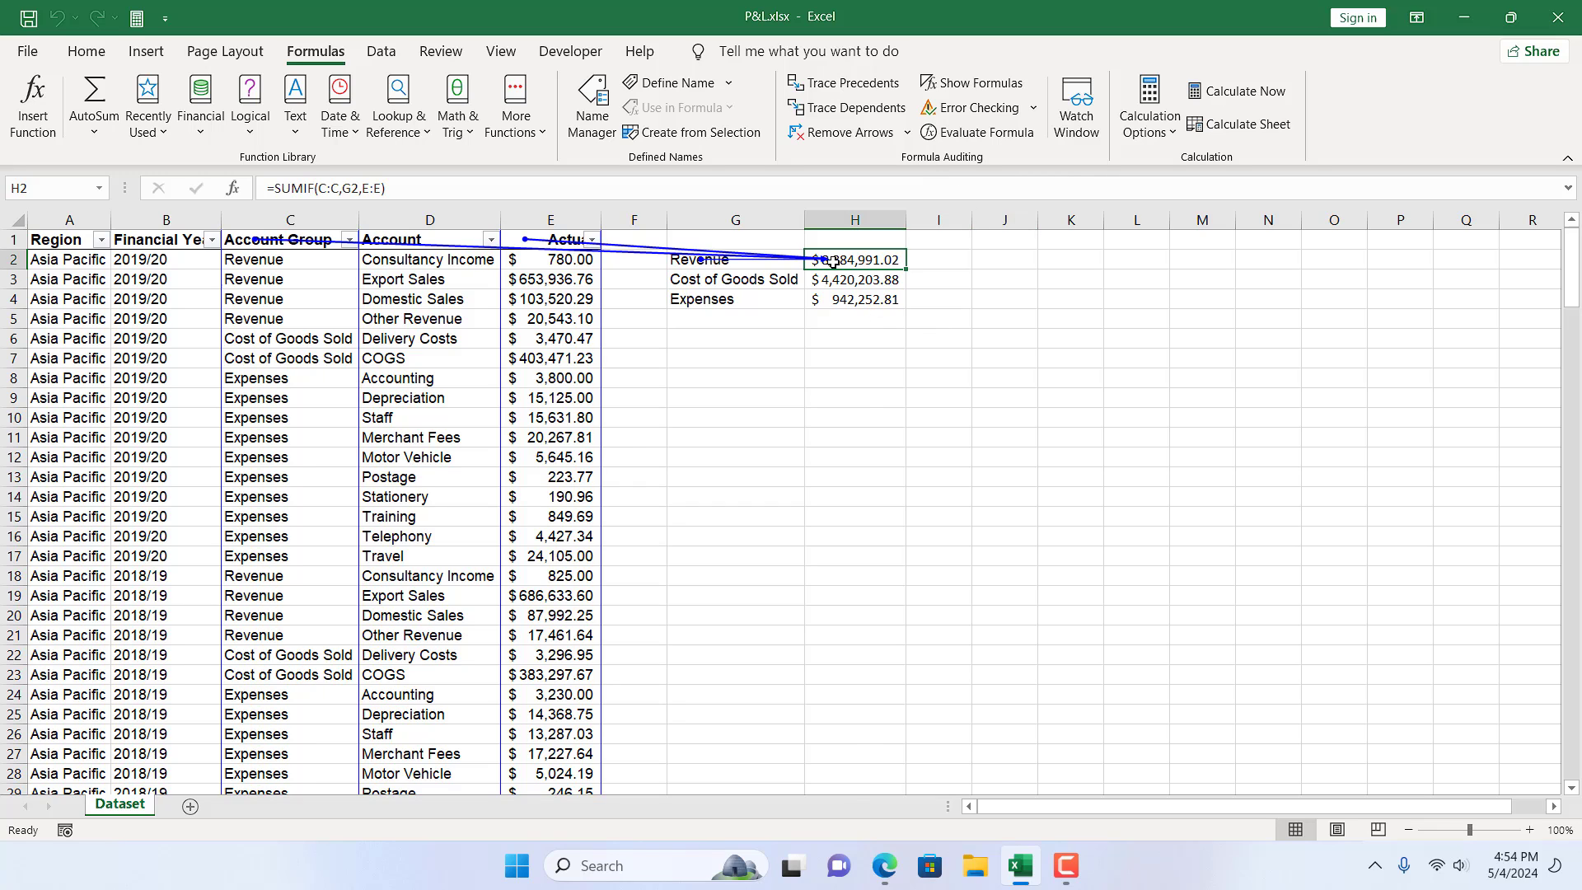
pyautogui.click(846, 139)
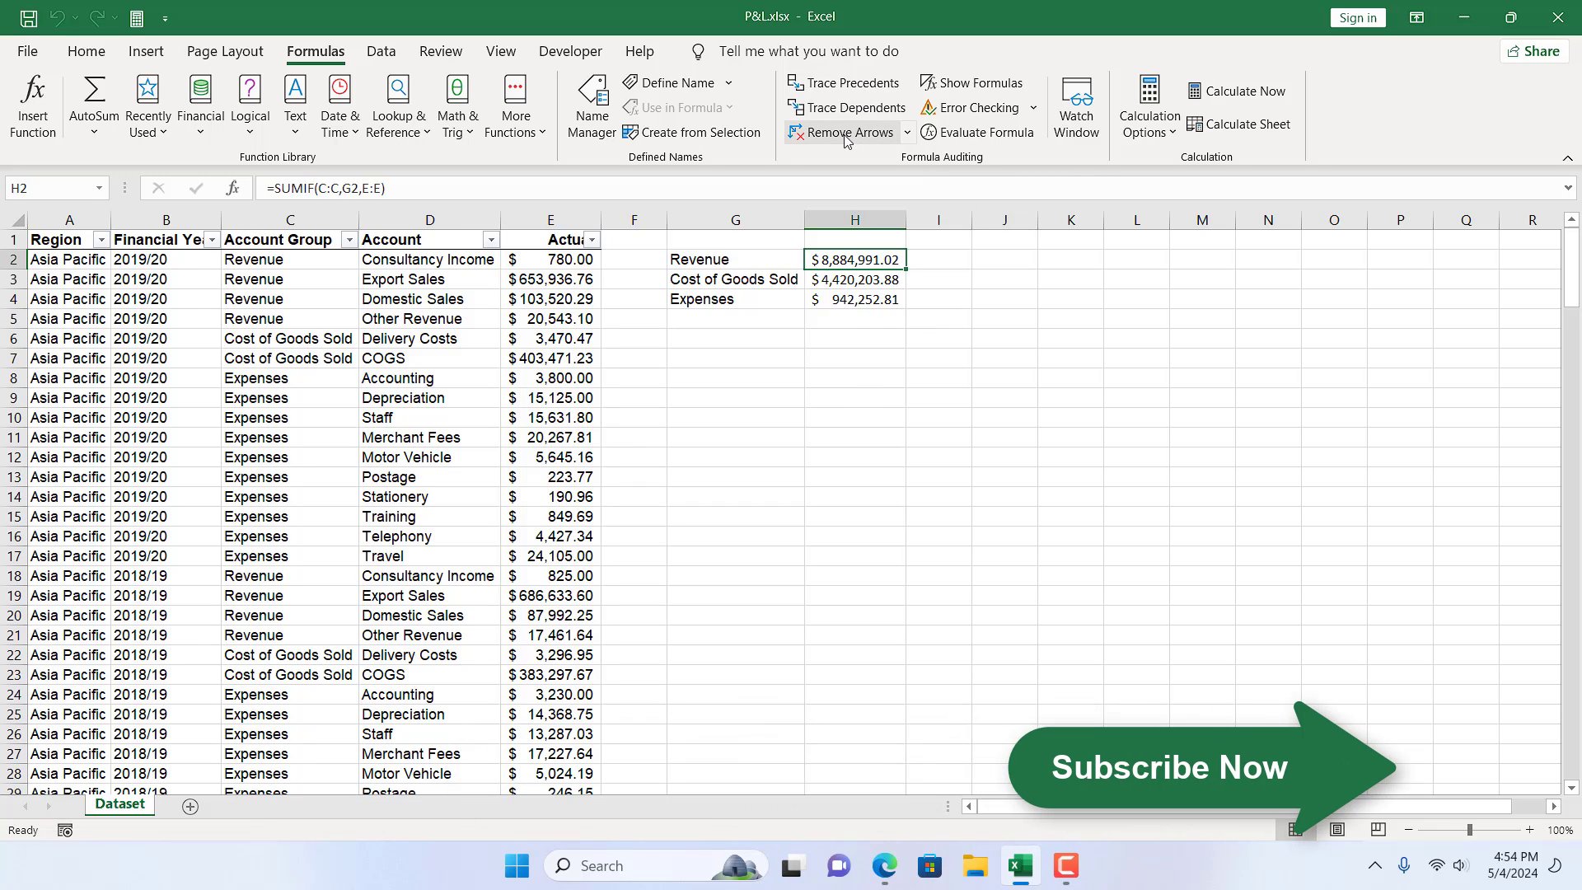
pyautogui.click(863, 285)
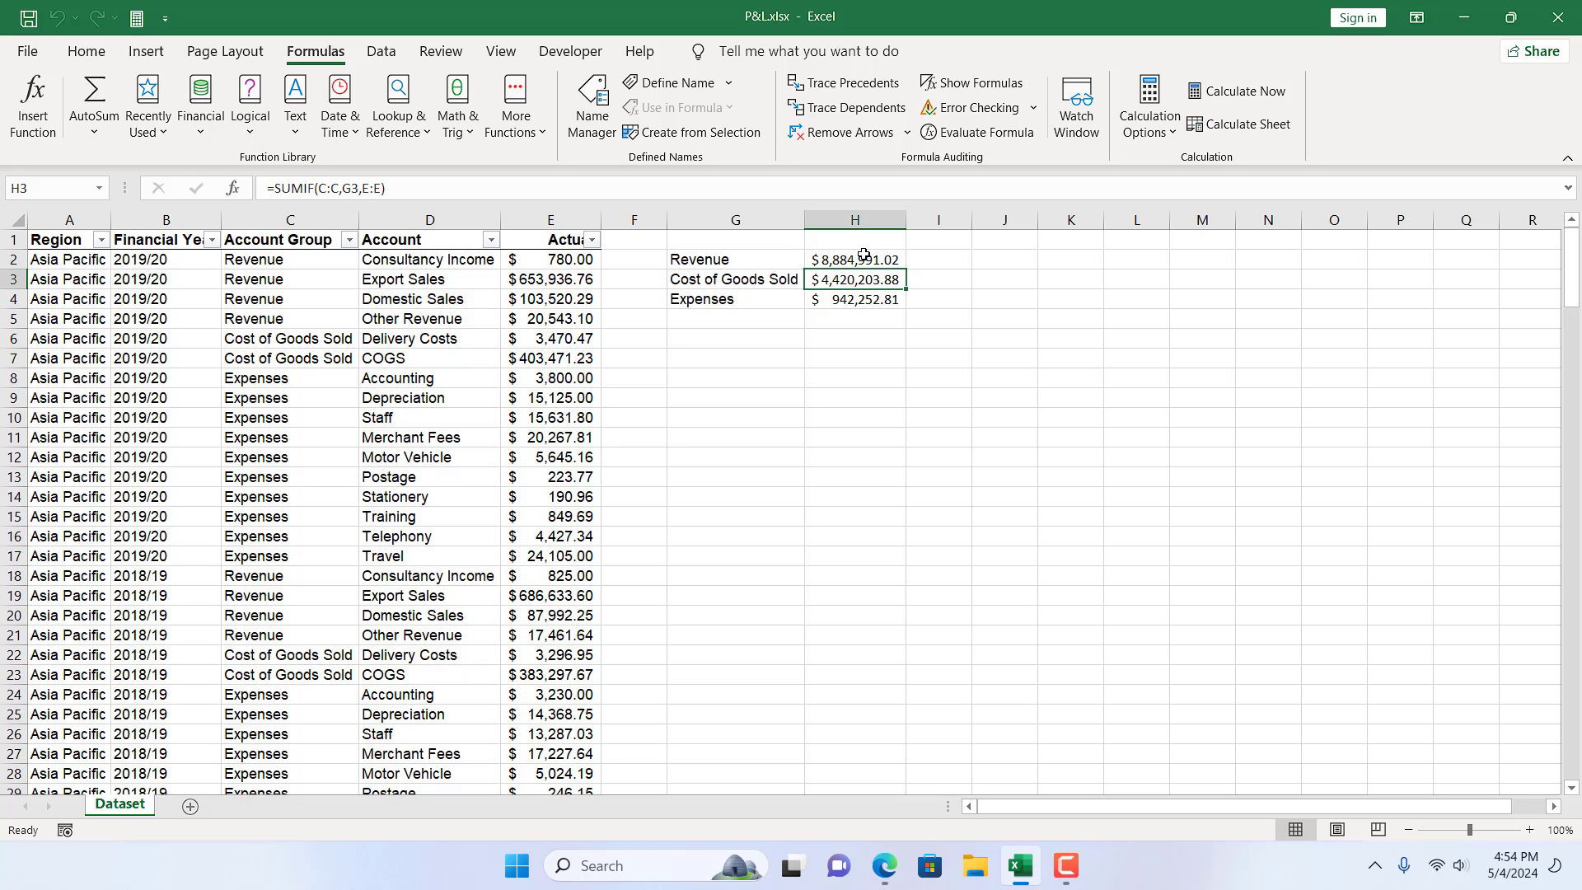
pyautogui.click(864, 260)
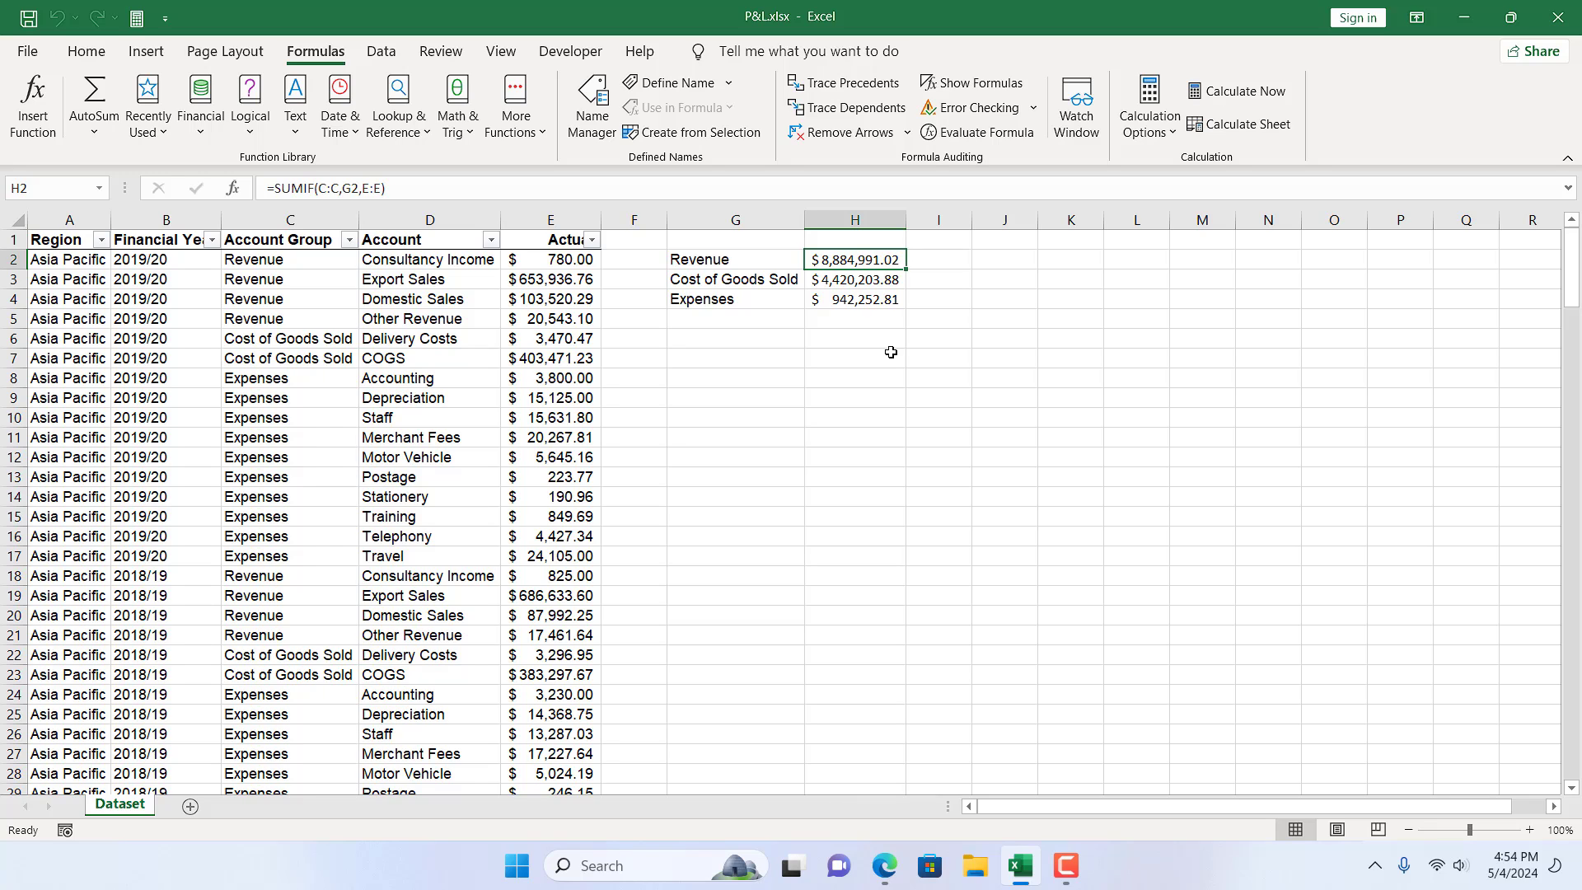
# Enter =SUM(E10:E13) in cell K10.
pyautogui.click(1070, 417)
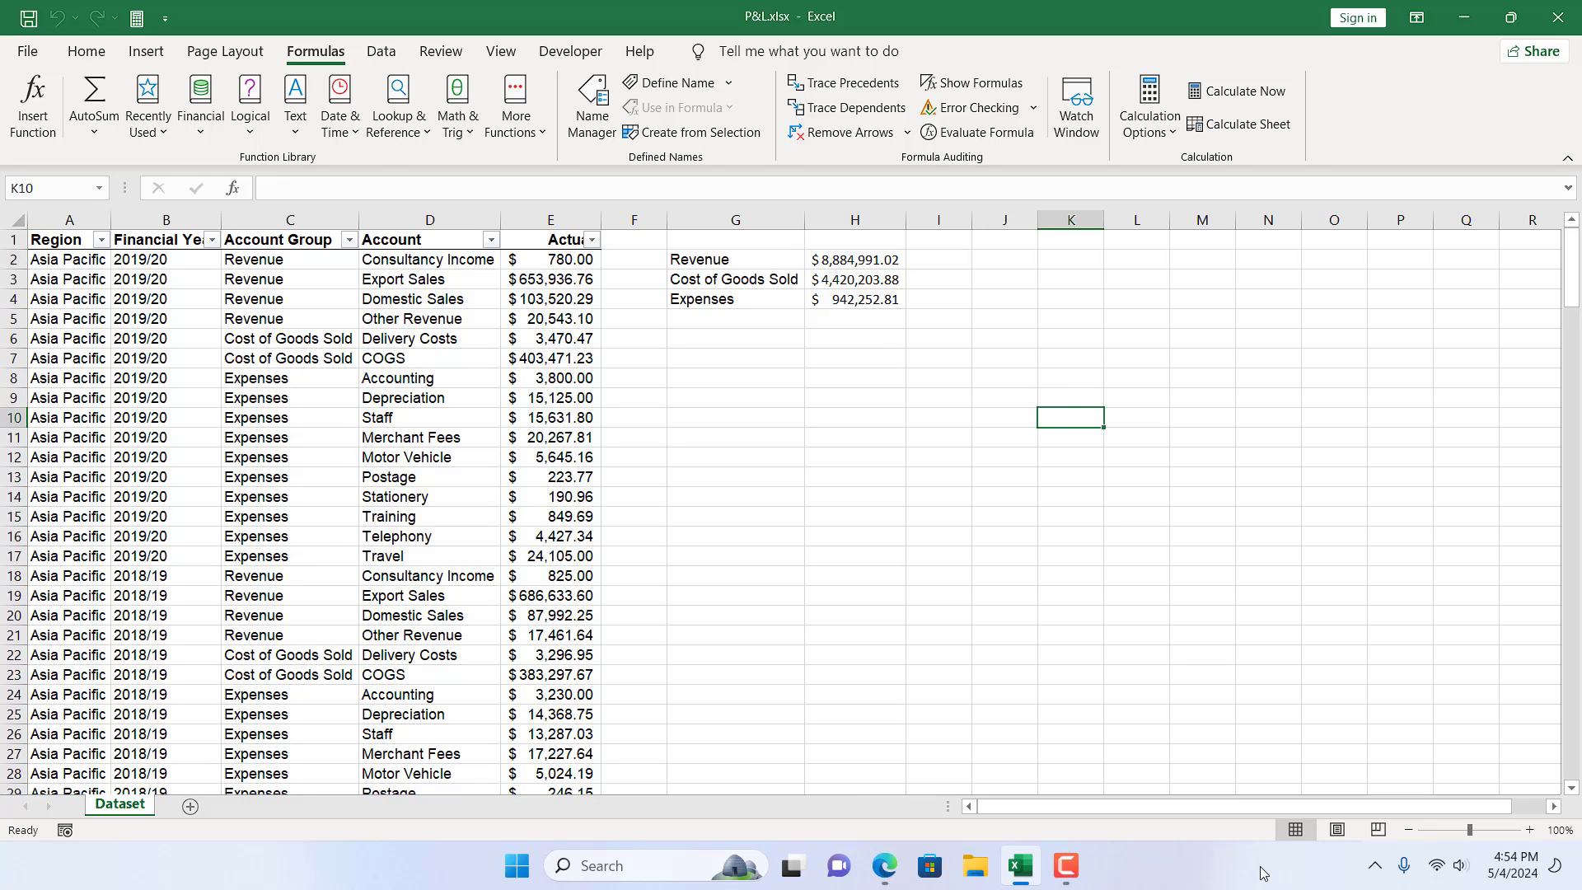
pyautogui.write('=sum')
pyautogui.press('Tab')
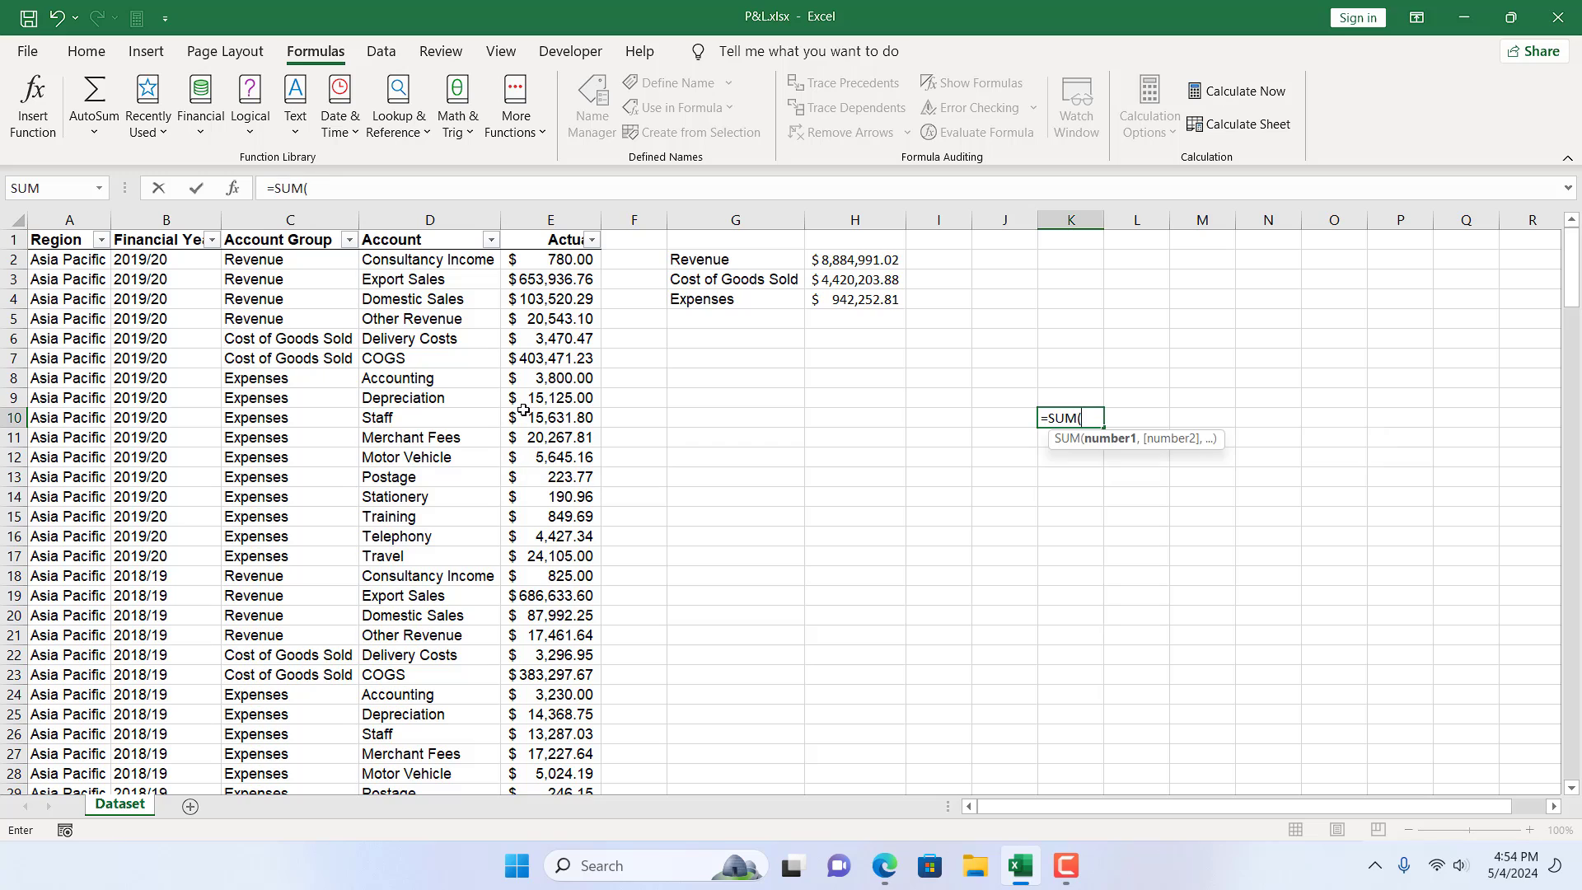
pyautogui.moveTo(544, 418); pyautogui.dragTo(595, 479)
pyautogui.press('Return')
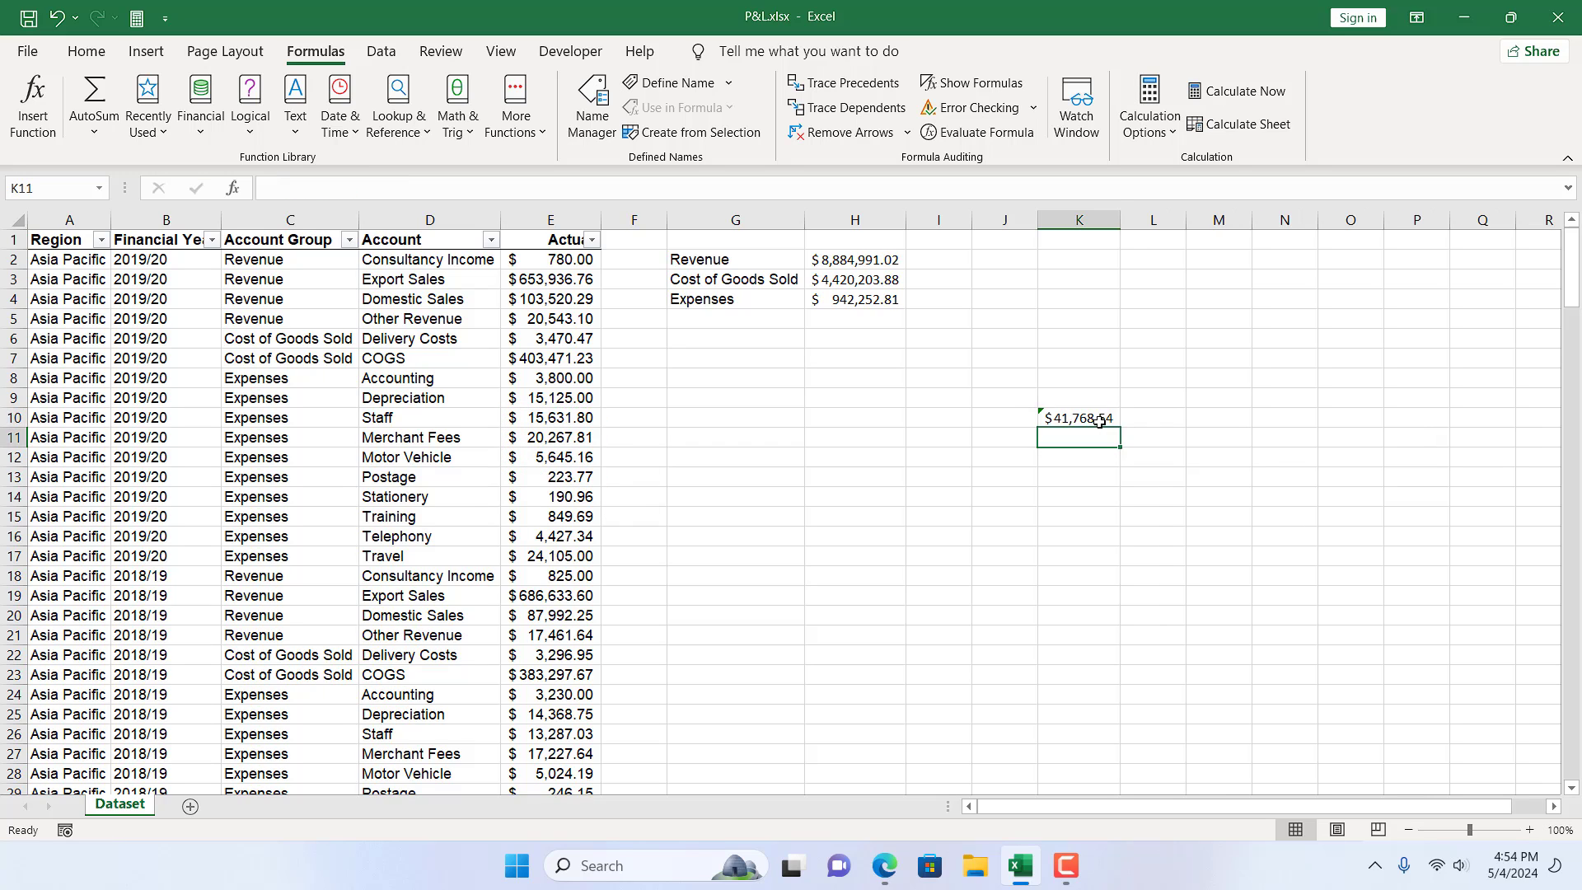
pyautogui.click(1099, 421)
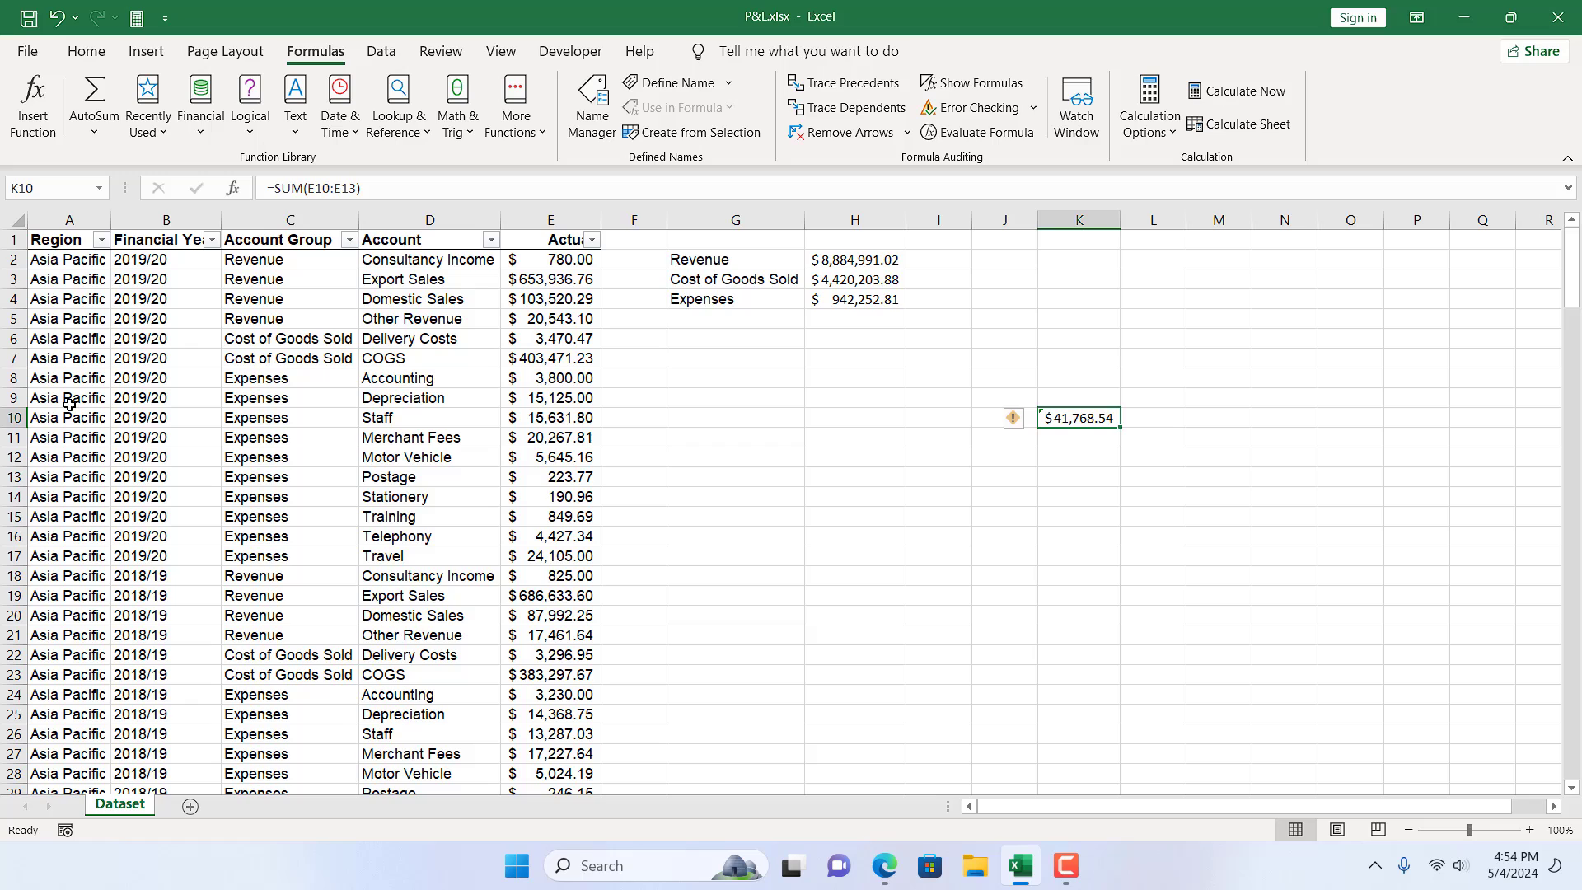
# Enter =CONCAT(A10,C10) in H14 to show 'Asia PacificExpenses'.
pyautogui.click(856, 494)
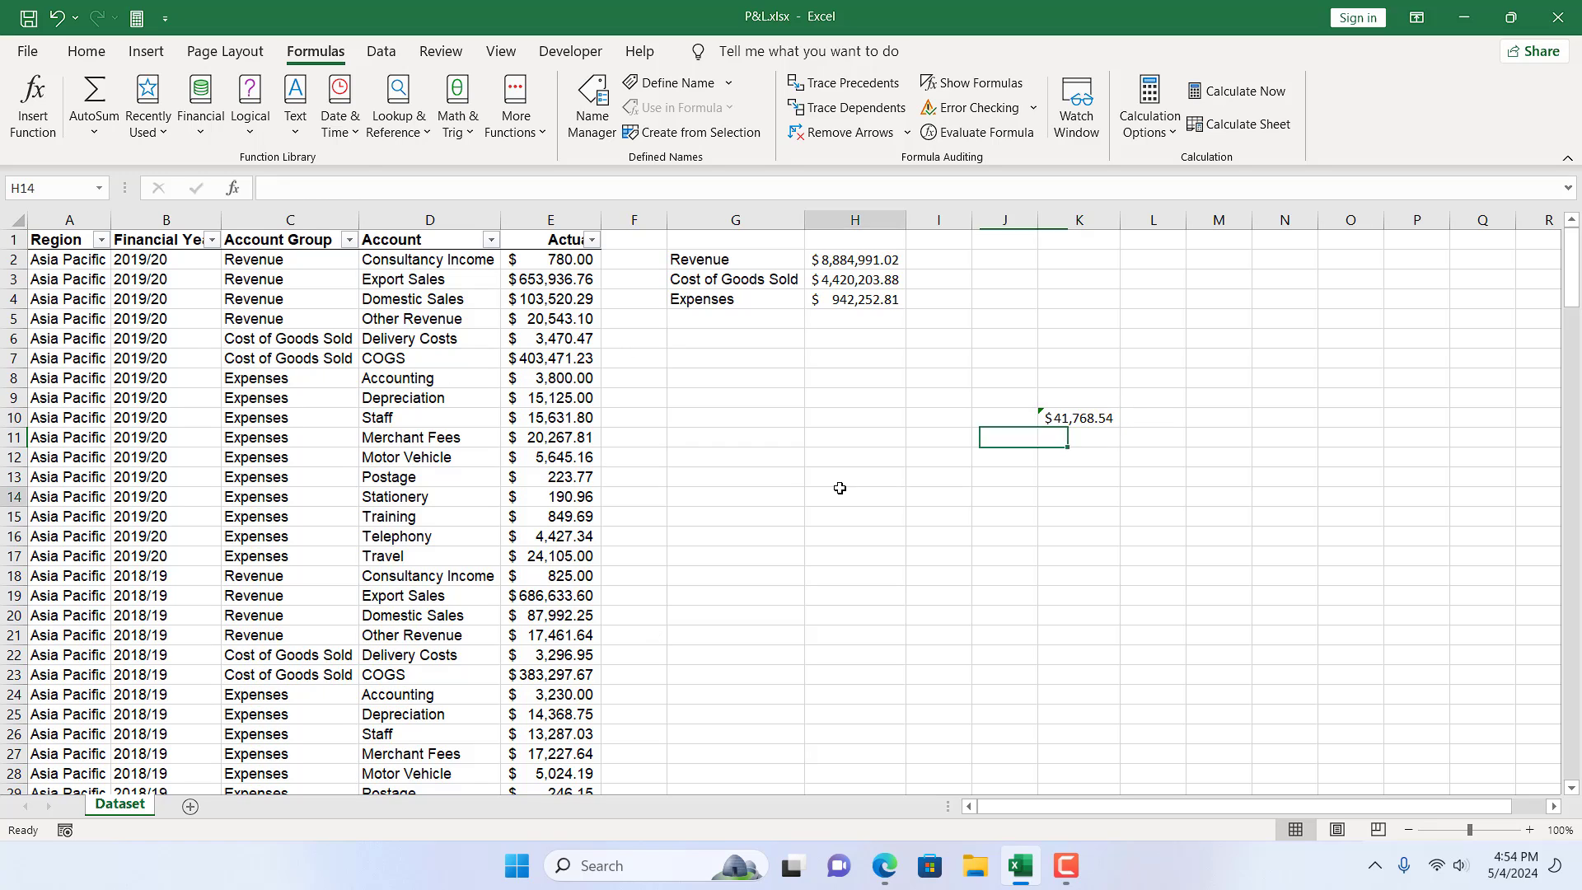
pyautogui.write('=')
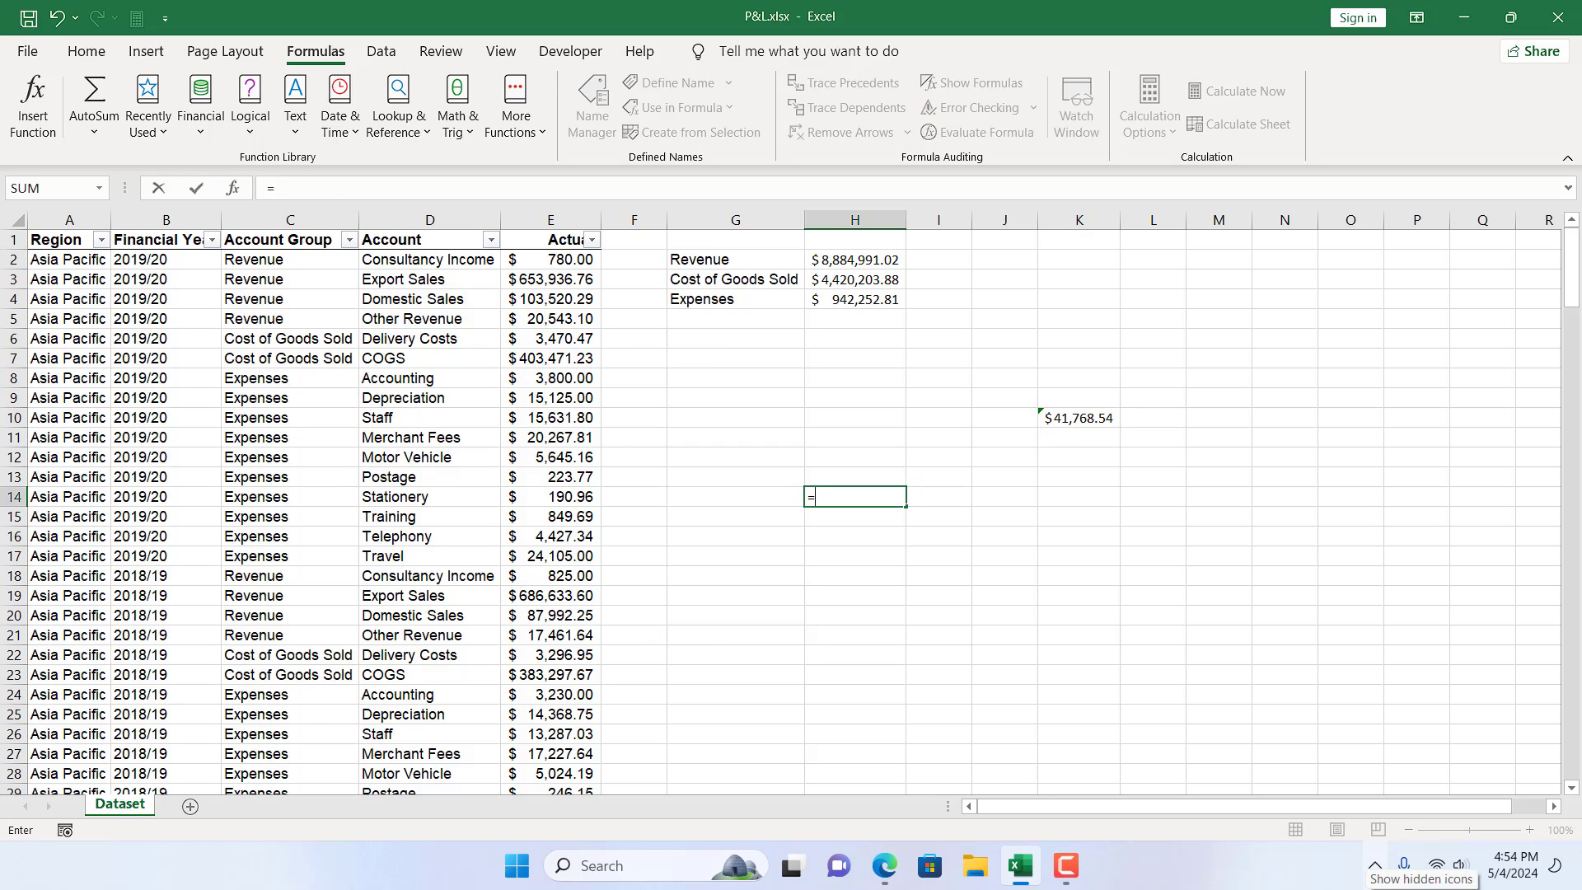
pyautogui.write('con')
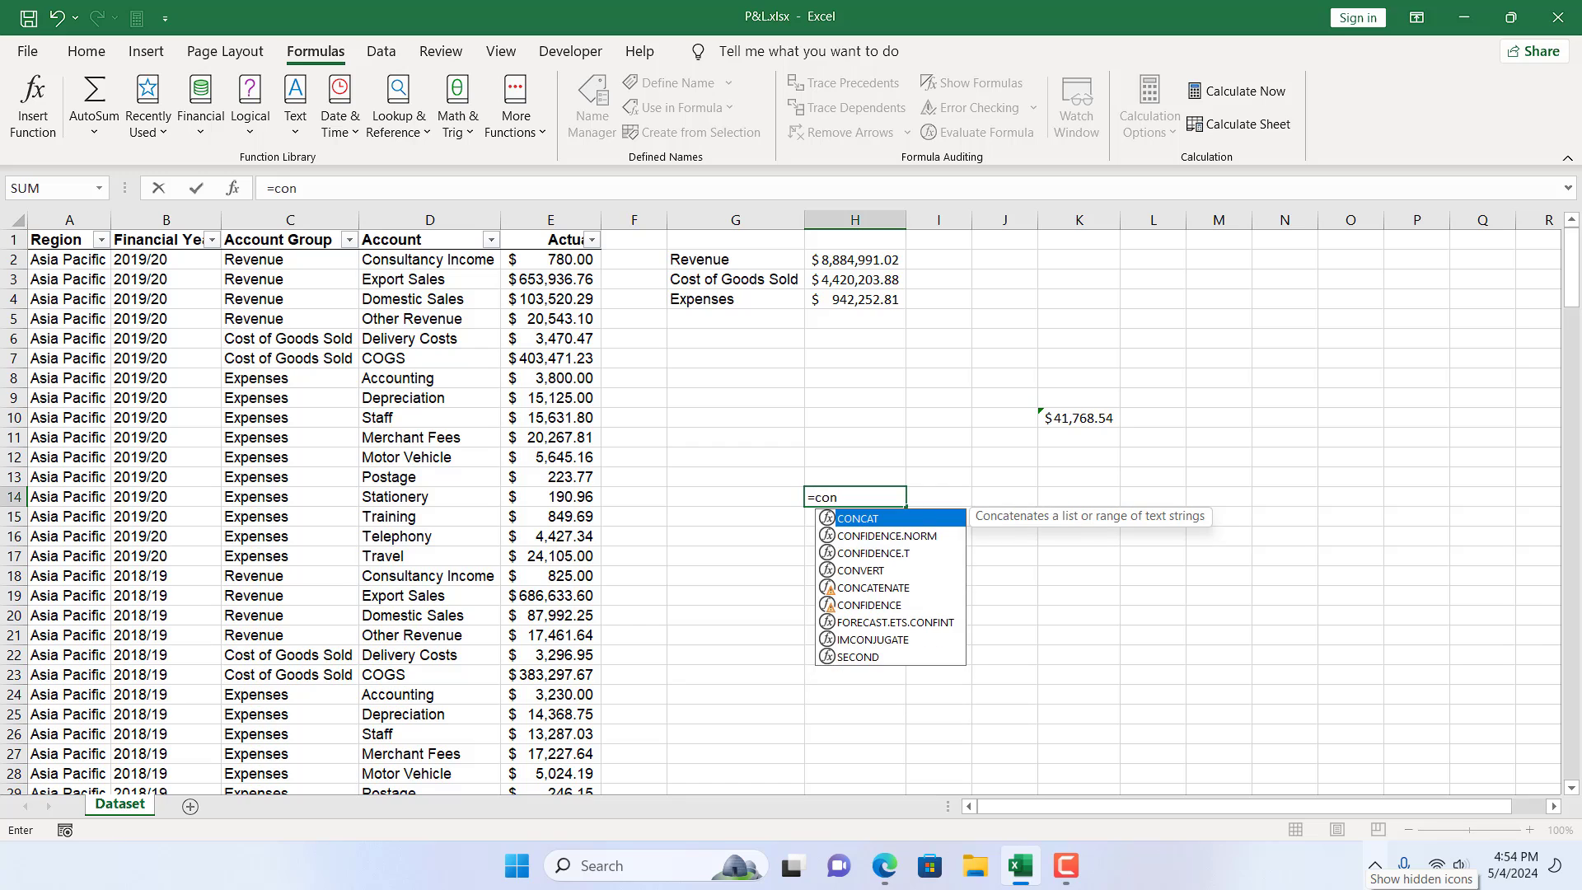
pyautogui.doubleClick(900, 519)
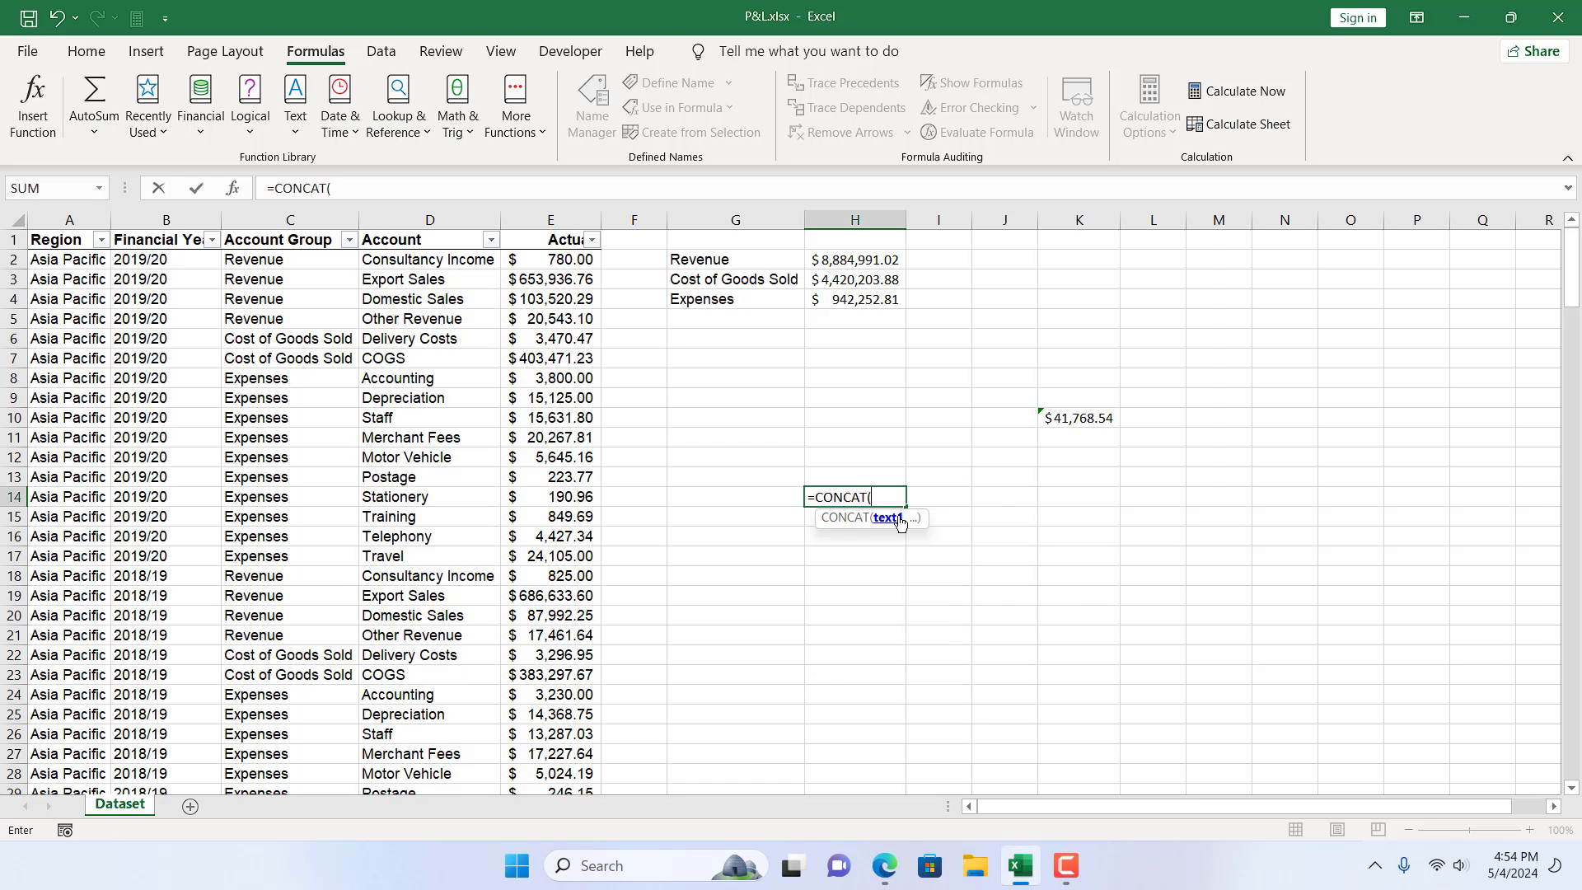
pyautogui.click(80, 418)
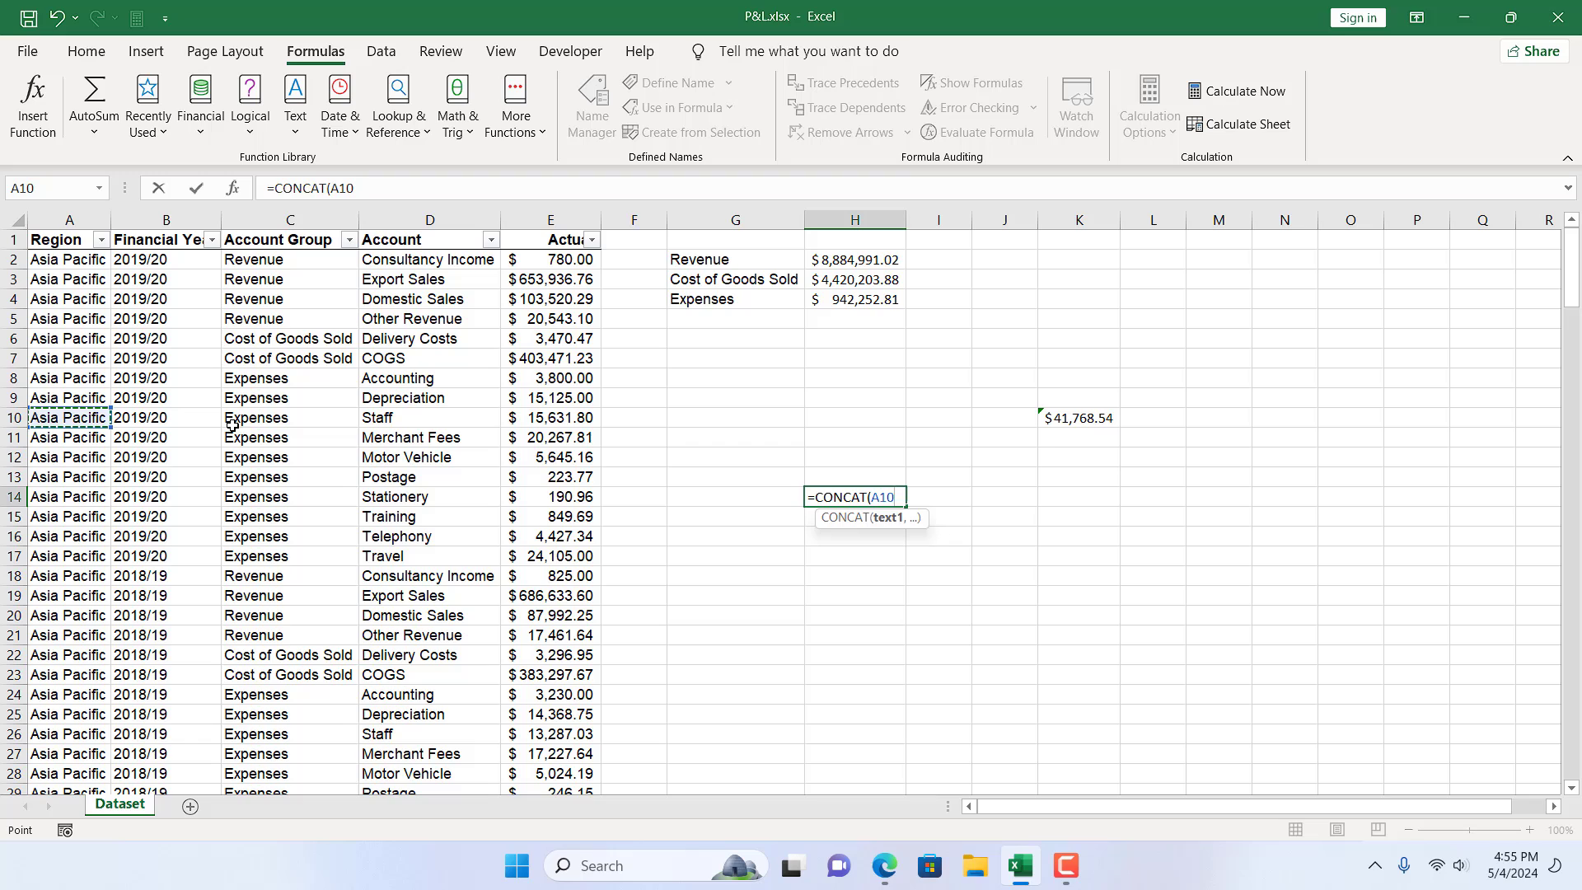
pyautogui.write(',')
pyautogui.click(267, 418)
pyautogui.write(')')
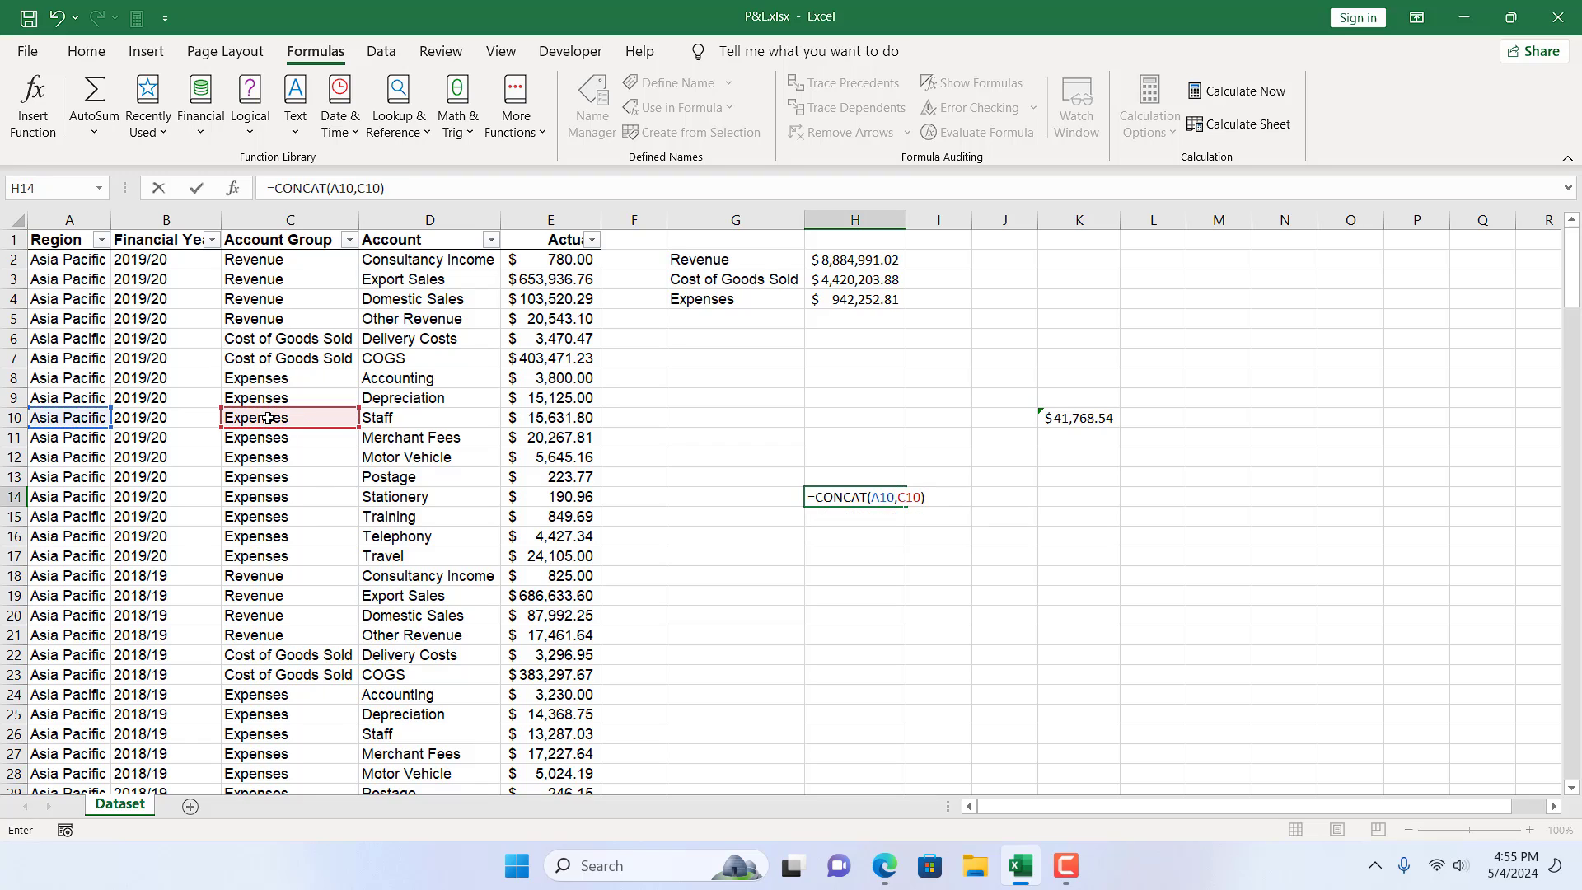
pyautogui.press('Return')
# Autofit column H to the H14 text, move to K18, and show the Developer tab.
pyautogui.click(874, 492)
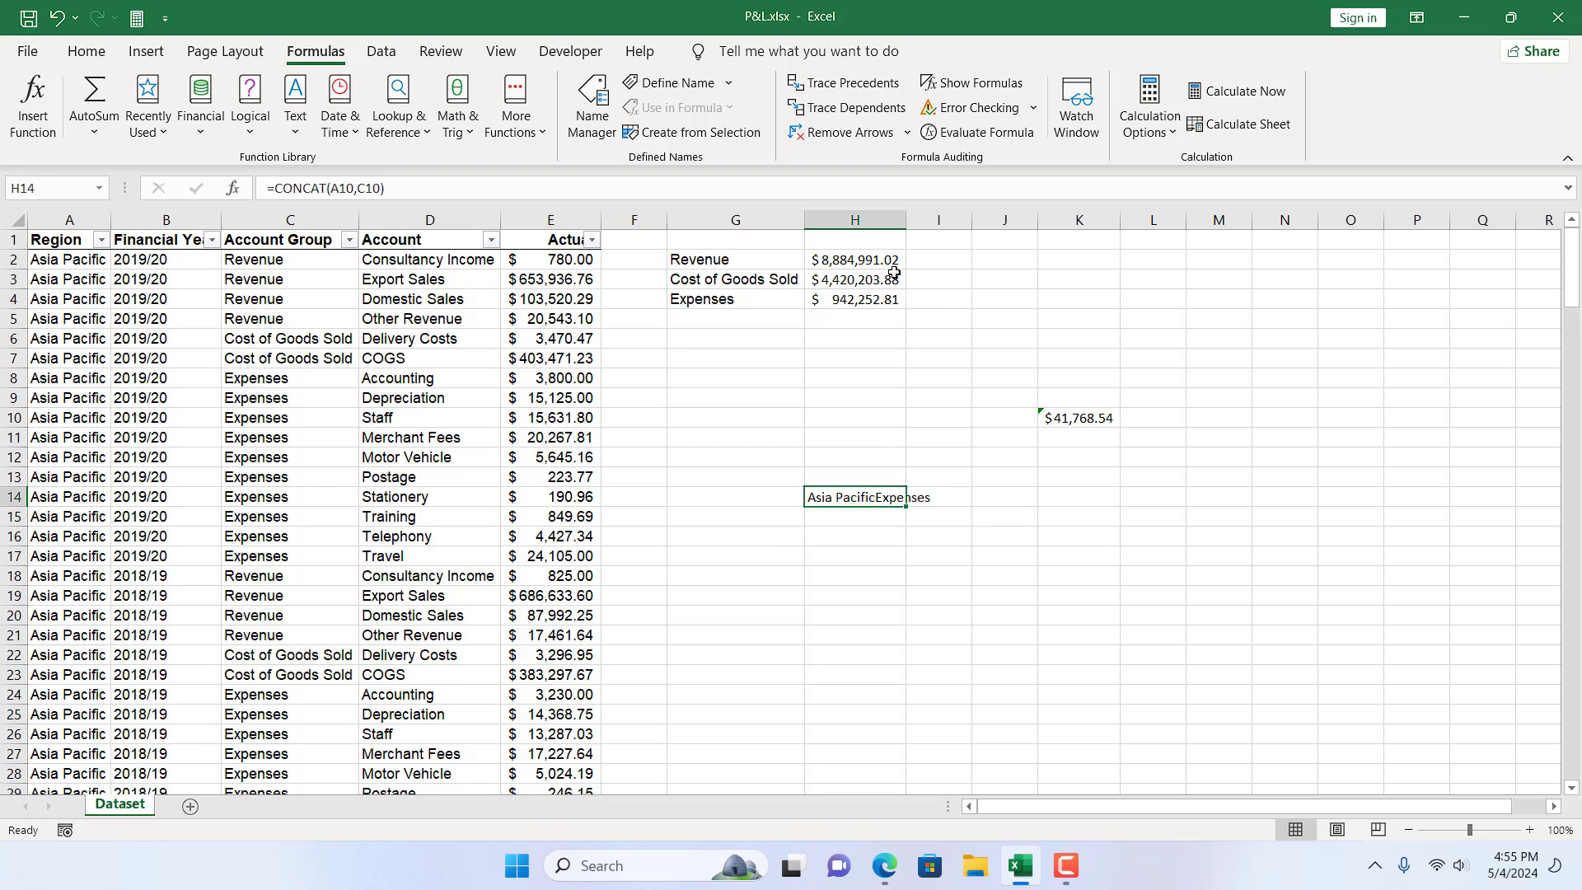
pyautogui.doubleClick(906, 220)
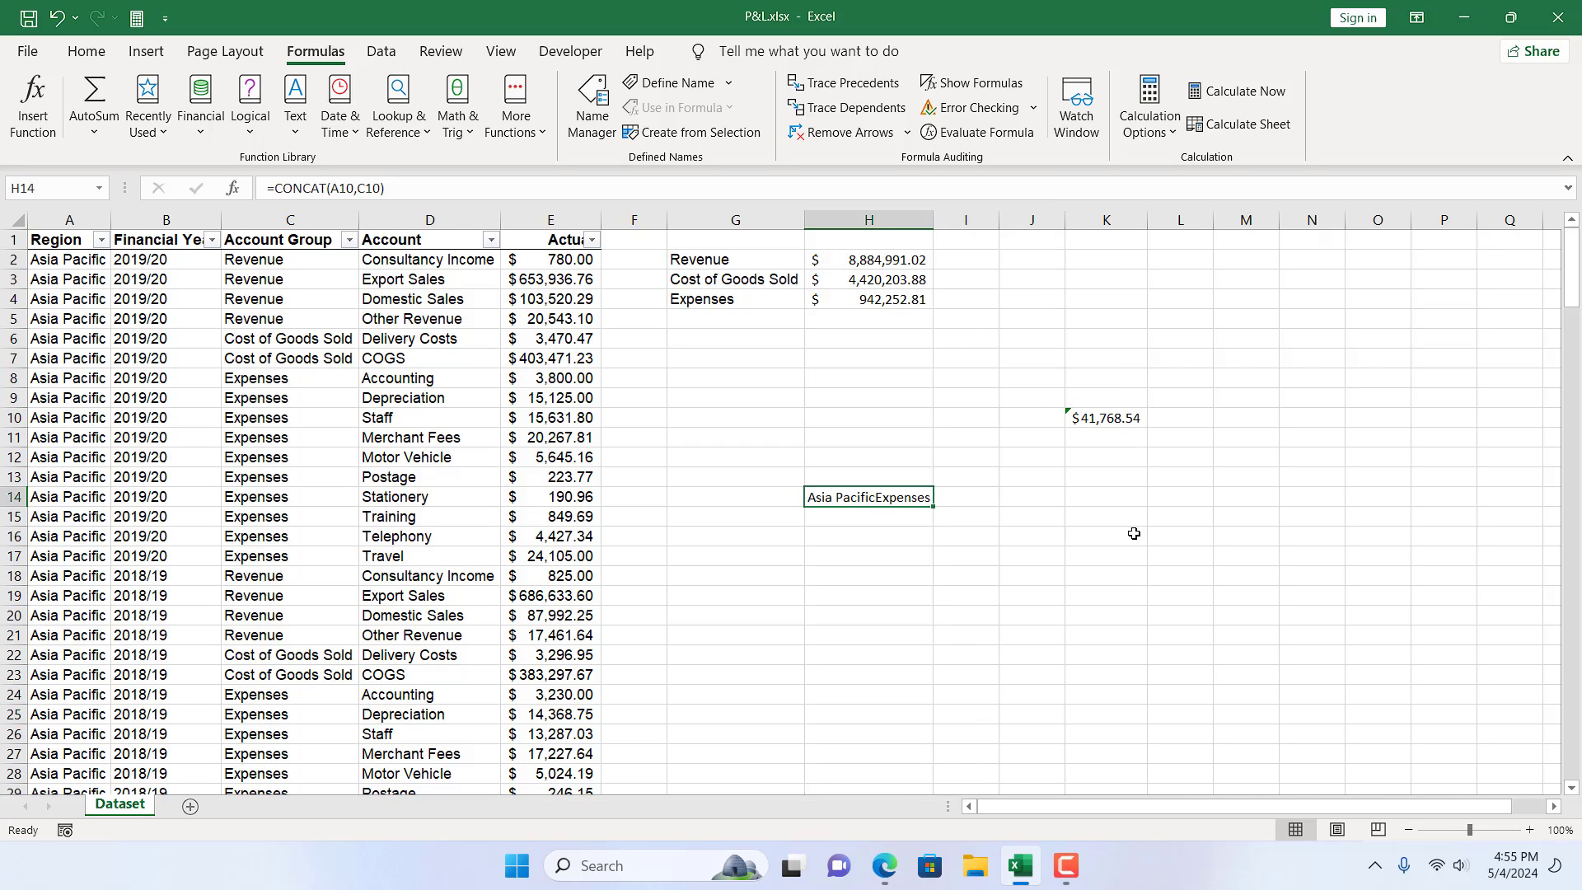
pyautogui.click(1119, 568)
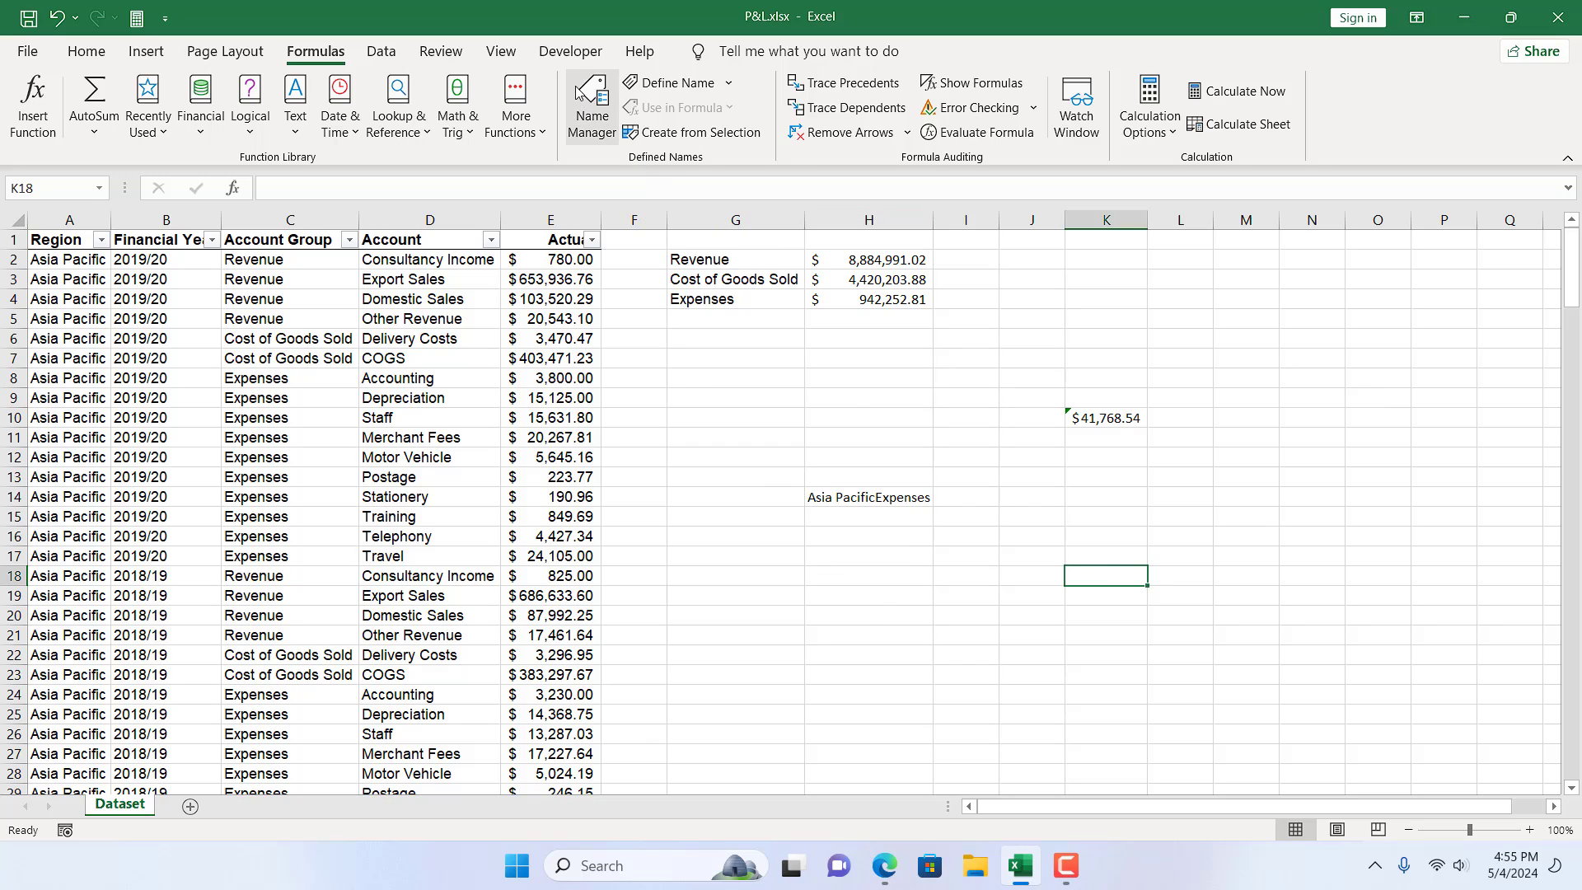
pyautogui.click(567, 56)
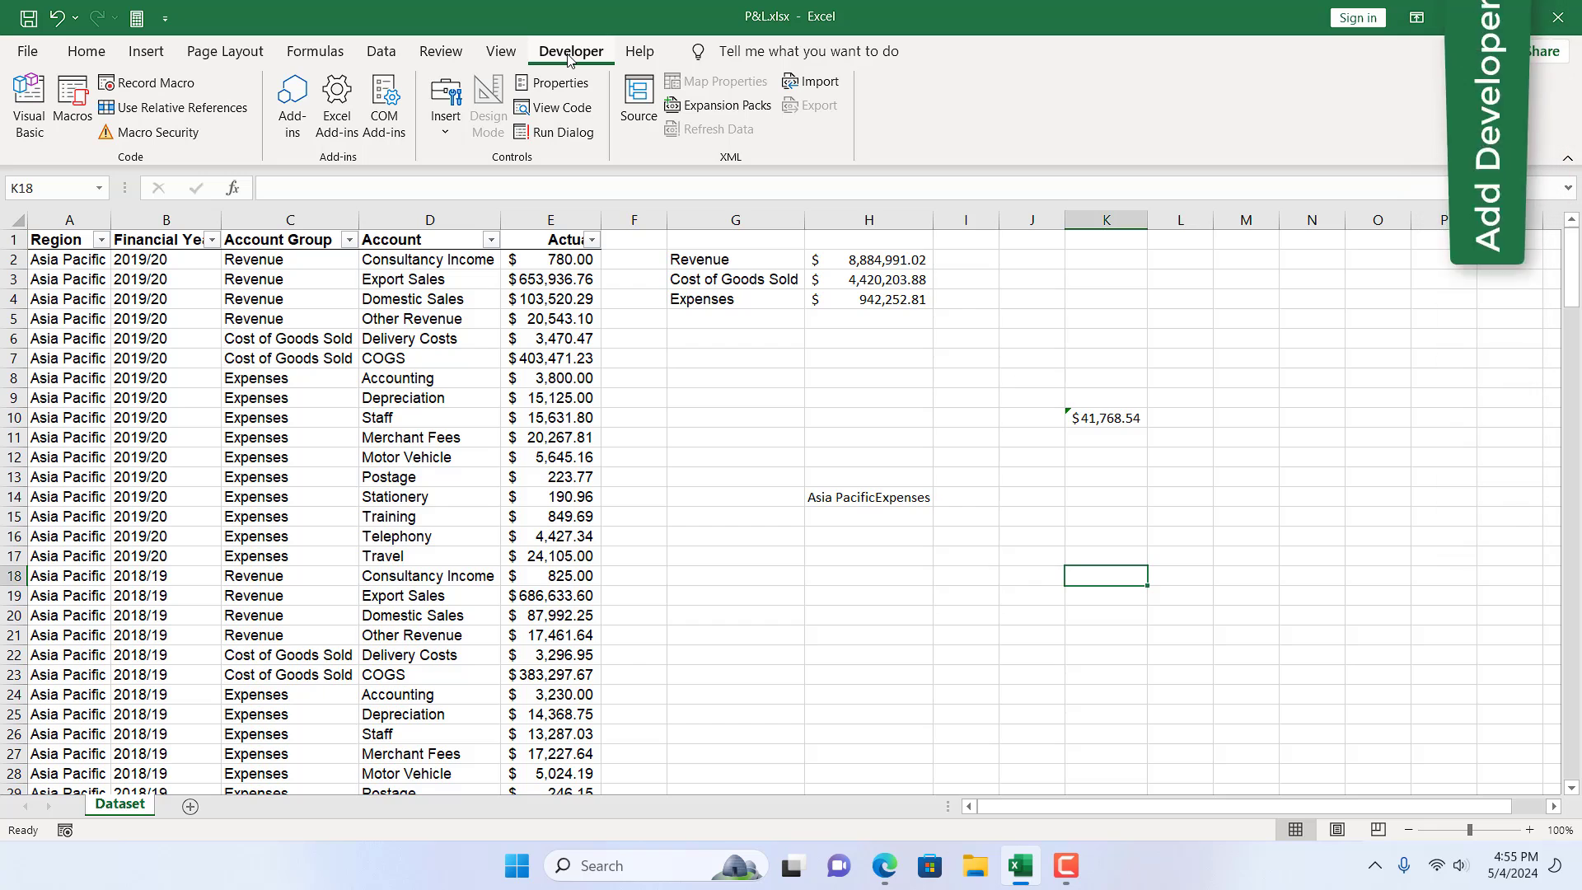
# Insert Module1 in the VBA editor, paste the HighlightReferencedCellsInAllFormulas macro, and return to Excel.
pyautogui.click(48, 95)
pyautogui.click(145, 44)
pyautogui.click(183, 107)
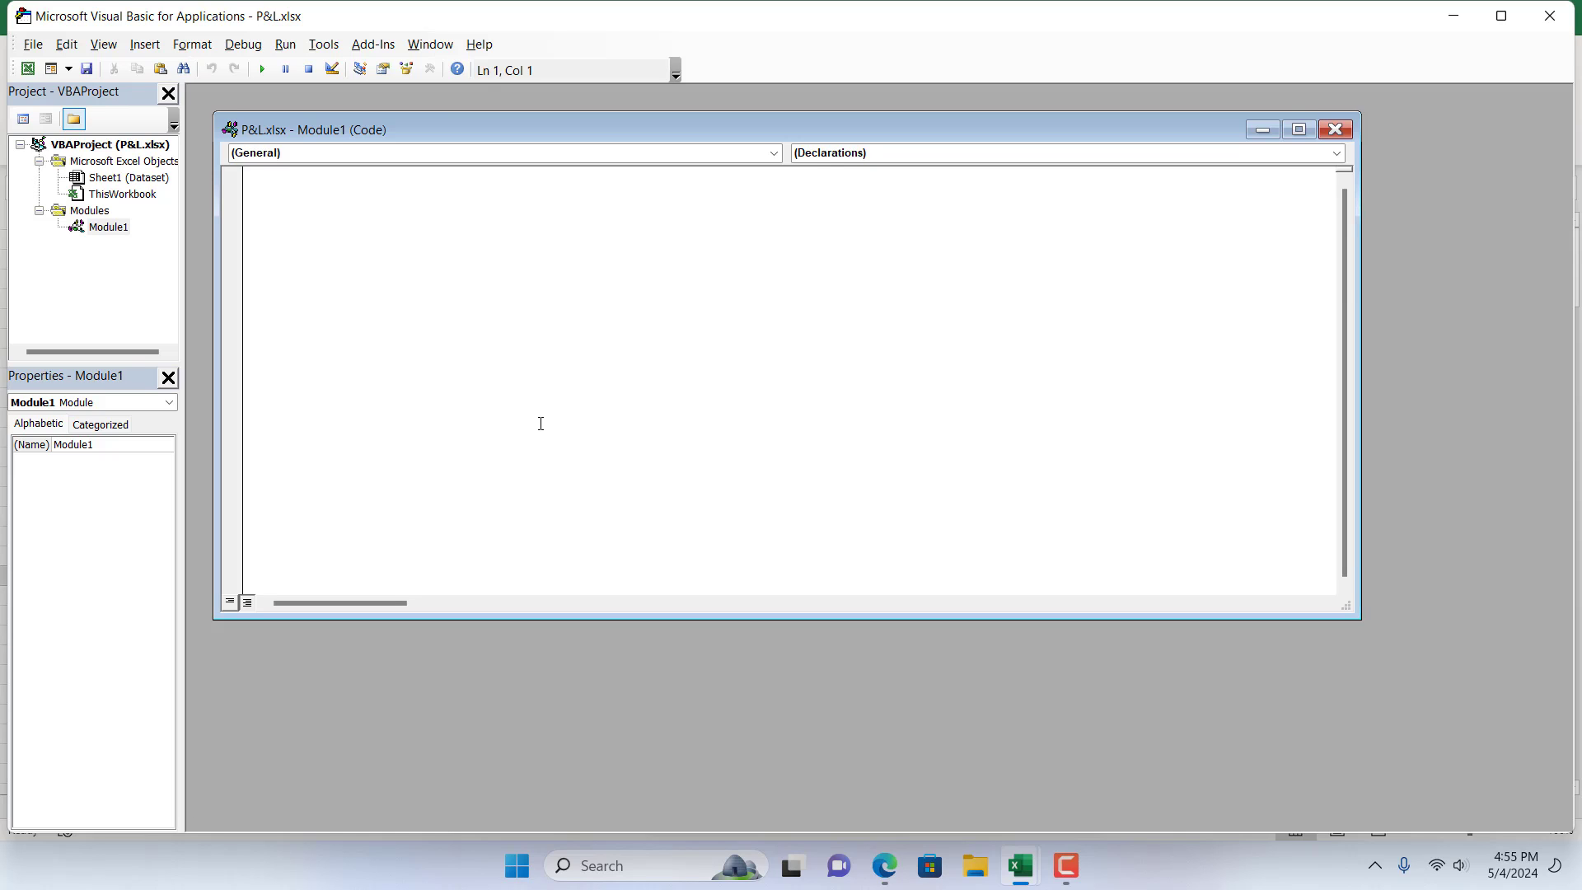
pyautogui.hotkey('ctrl', 'v')
pyautogui.scroll(-1, 540, 424)
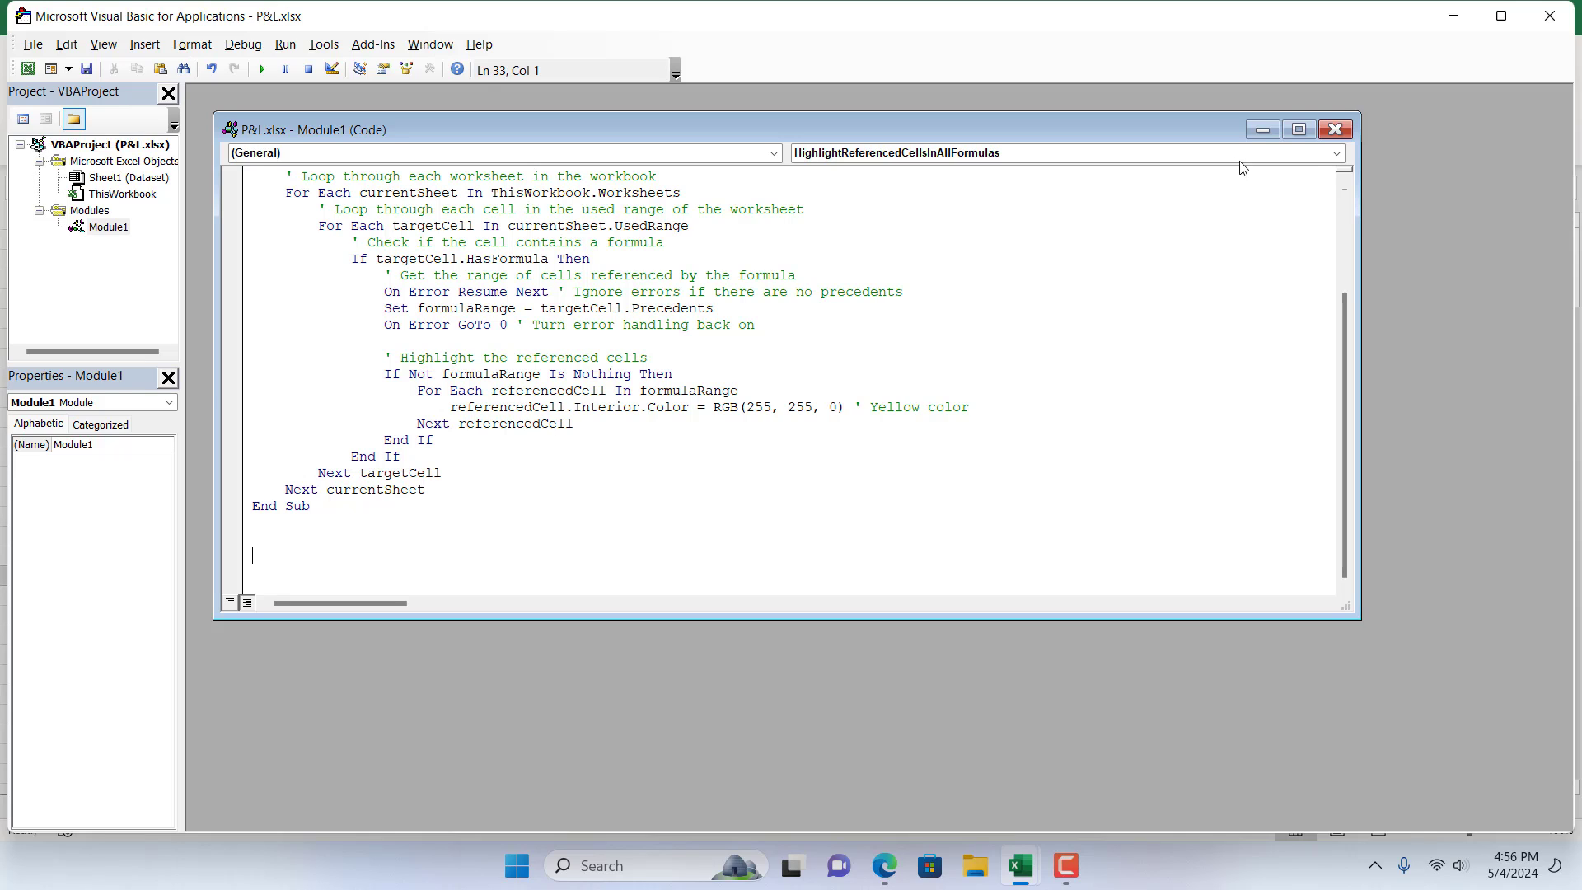
pyautogui.click(1336, 129)
pyautogui.hotkey('alt', 'F11')
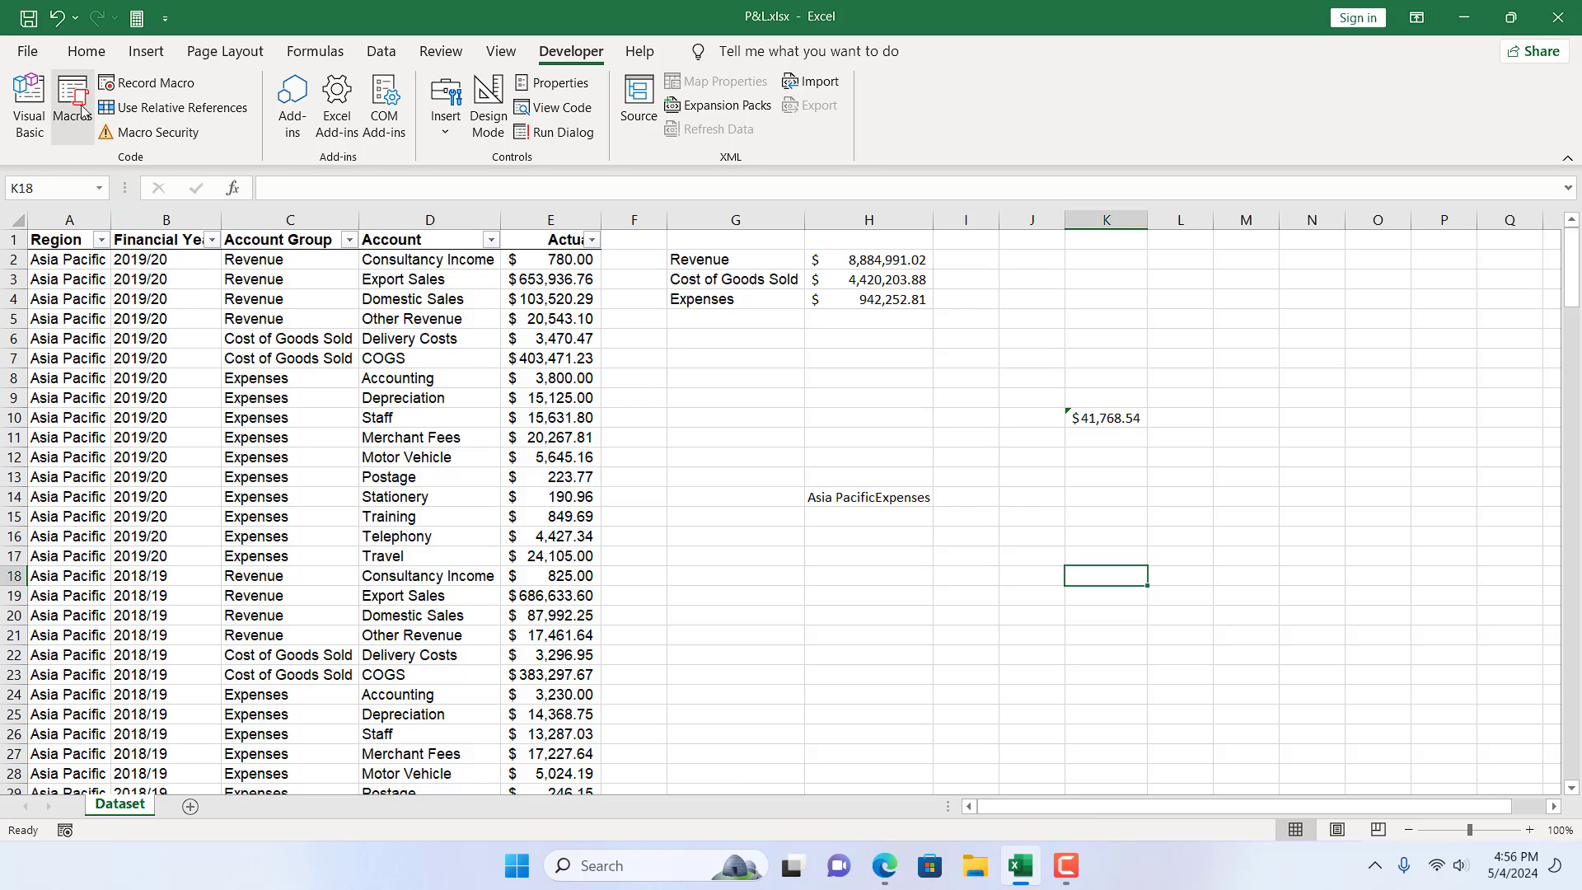
# Save the workbook to the Desktop as Excel Macro-Enabled Workbook P&L.xlsm.
pyautogui.click(27, 51)
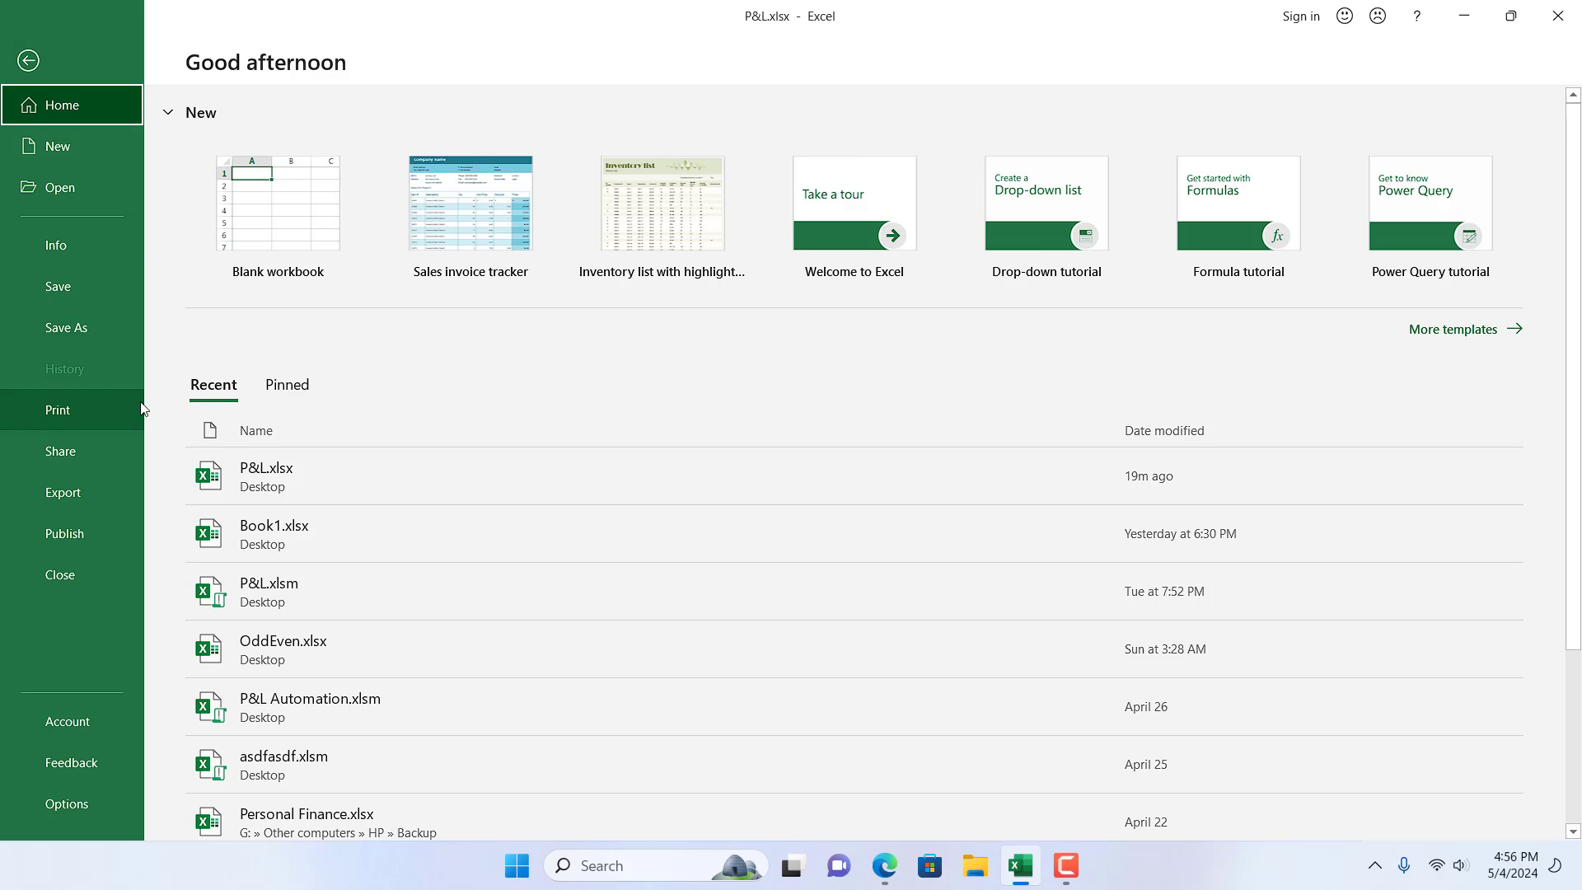
pyautogui.click(106, 343)
pyautogui.click(704, 228)
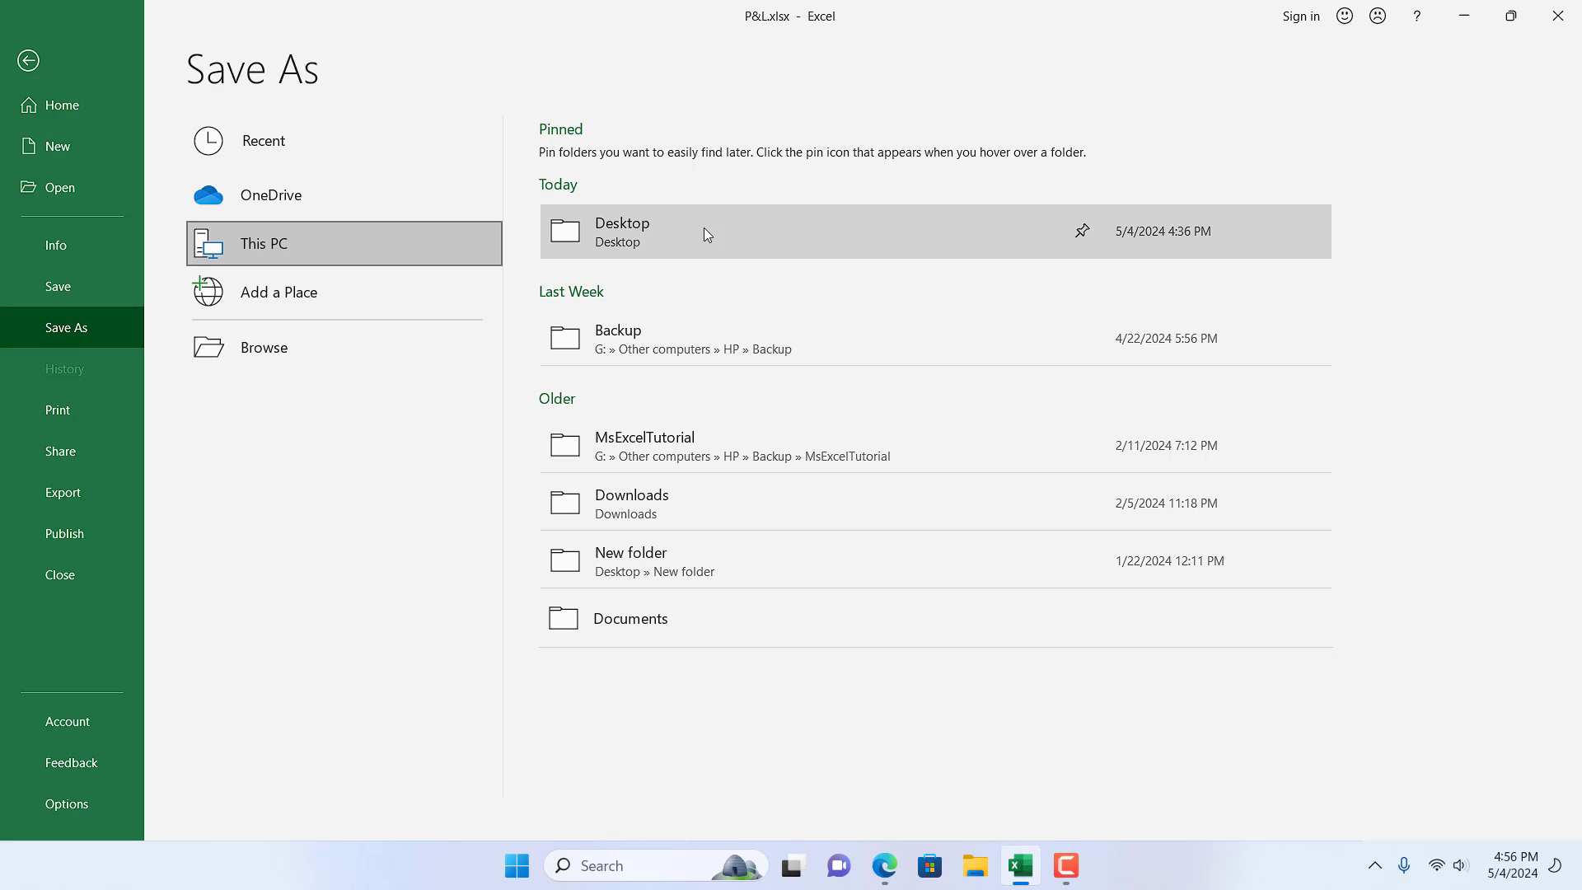
pyautogui.click(238, 476)
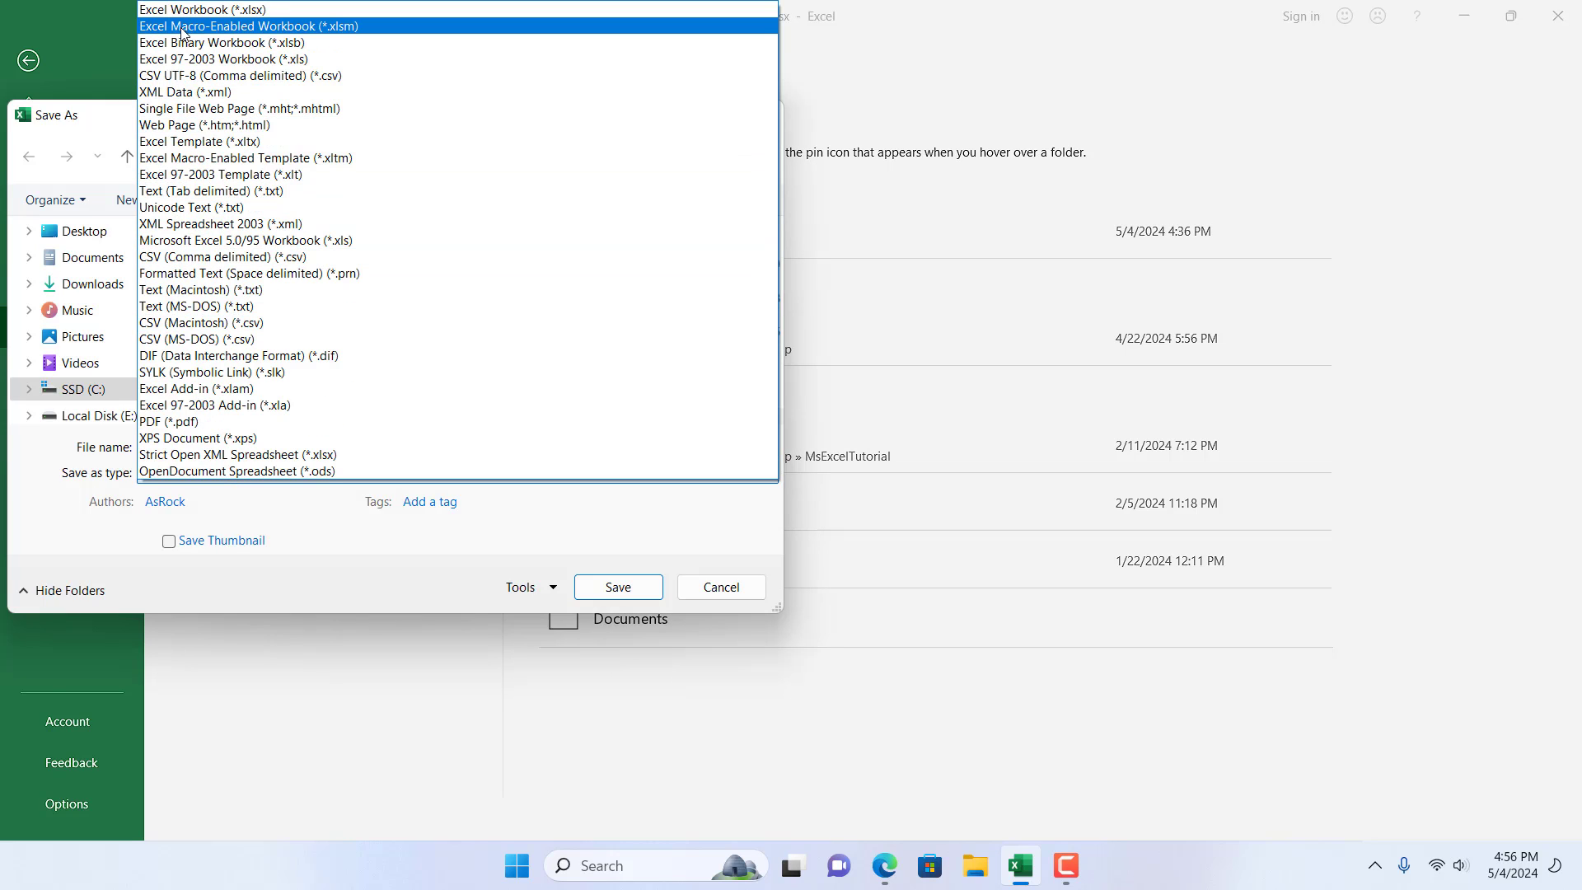
pyautogui.click(254, 28)
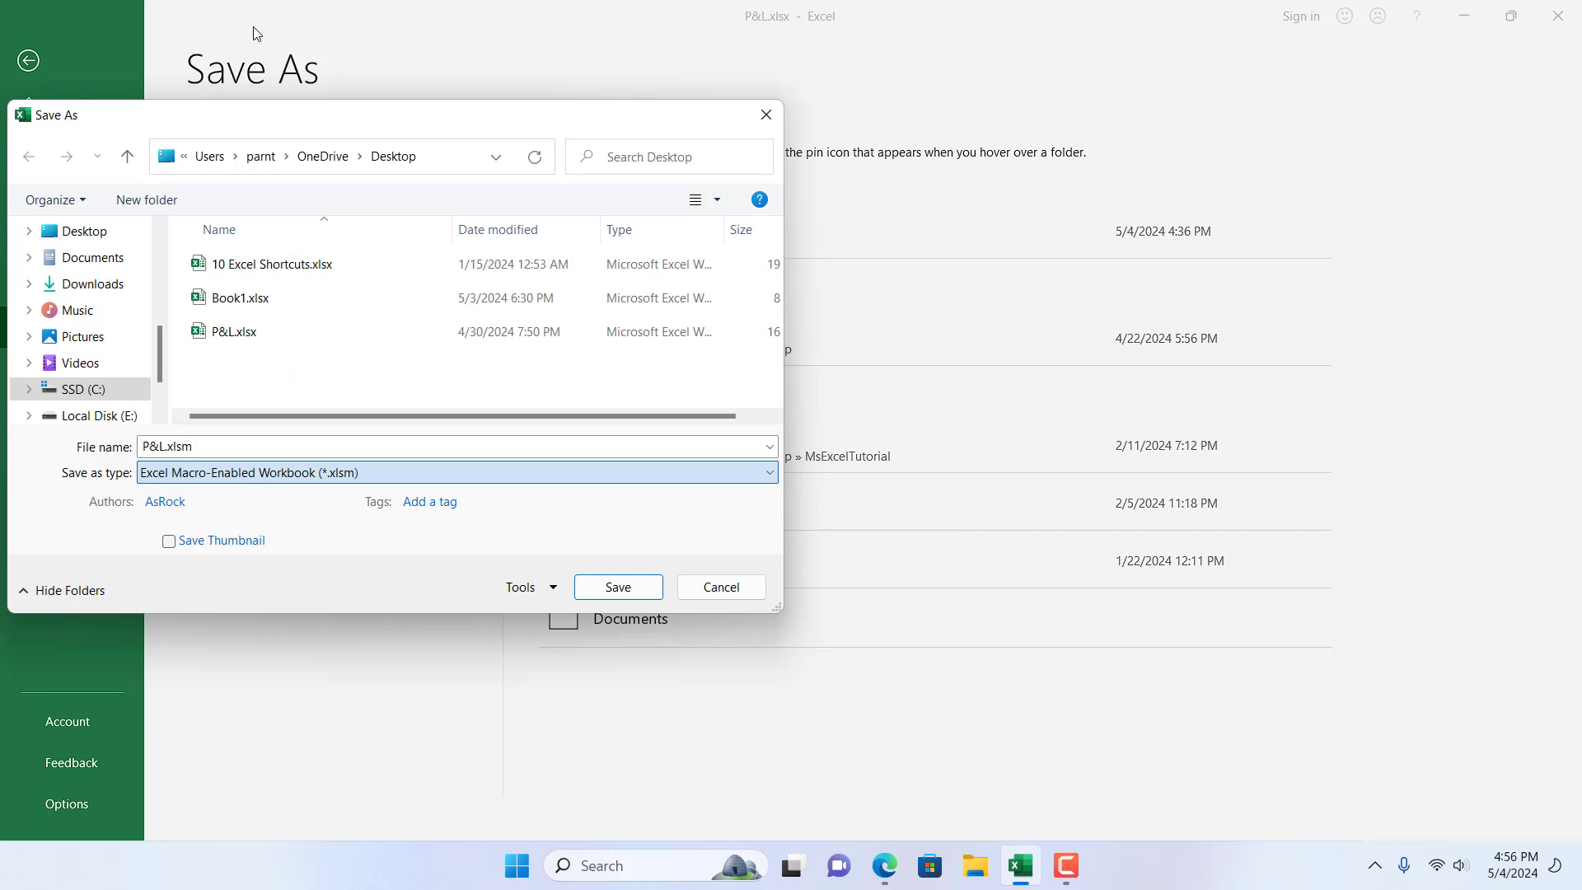
pyautogui.click(618, 586)
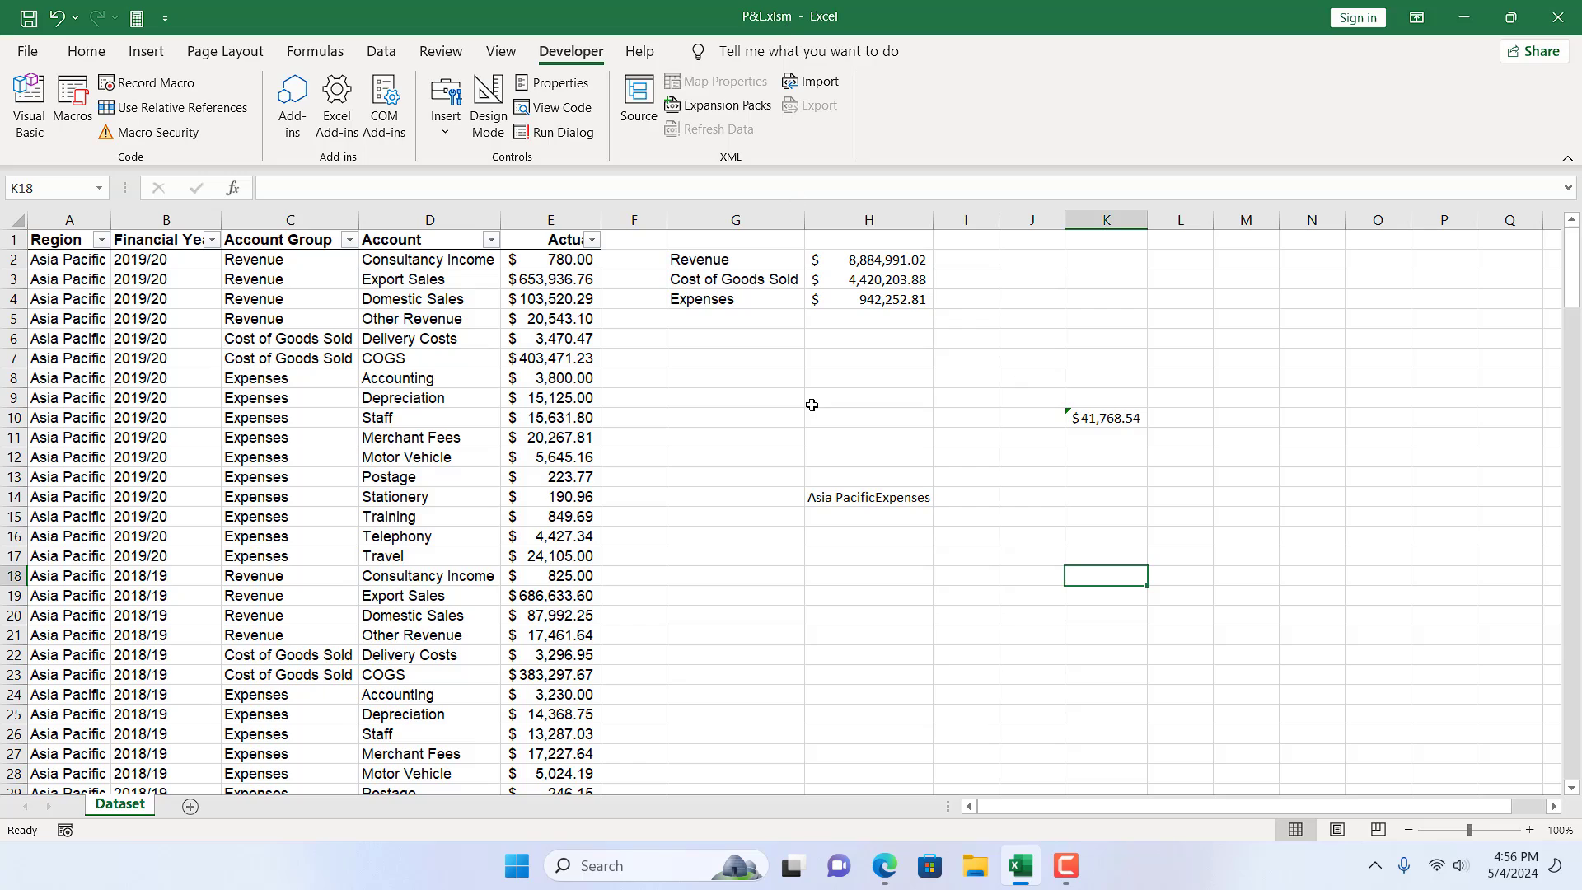
# Run HighlightReferencedCellsInAllFormulas from the Alt+F8 Macros list.
pyautogui.click(972, 679)
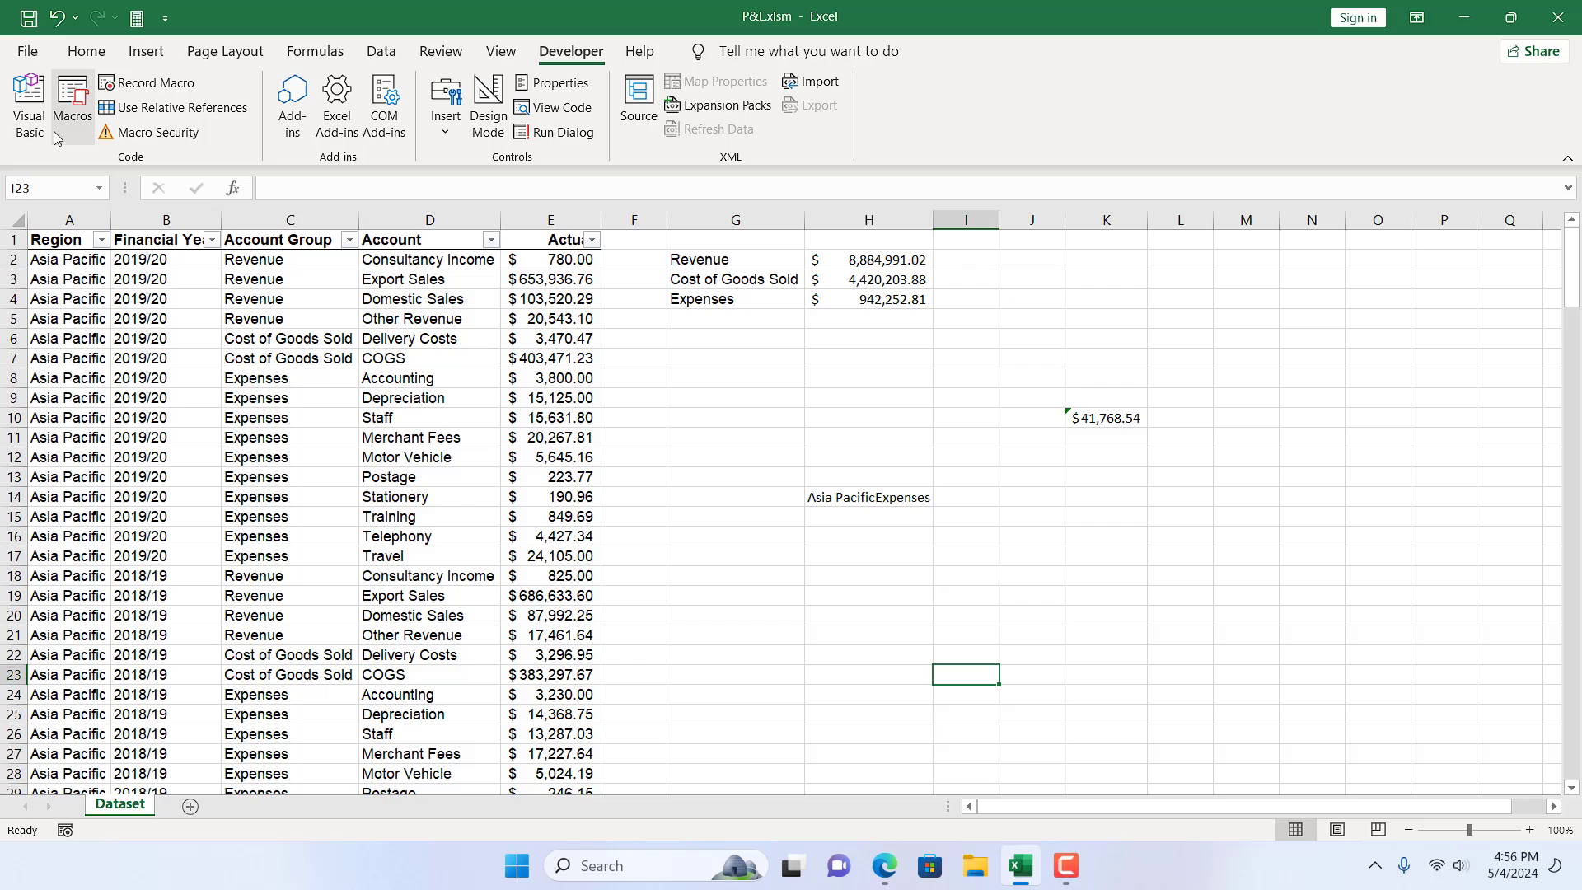
pyautogui.click(79, 93)
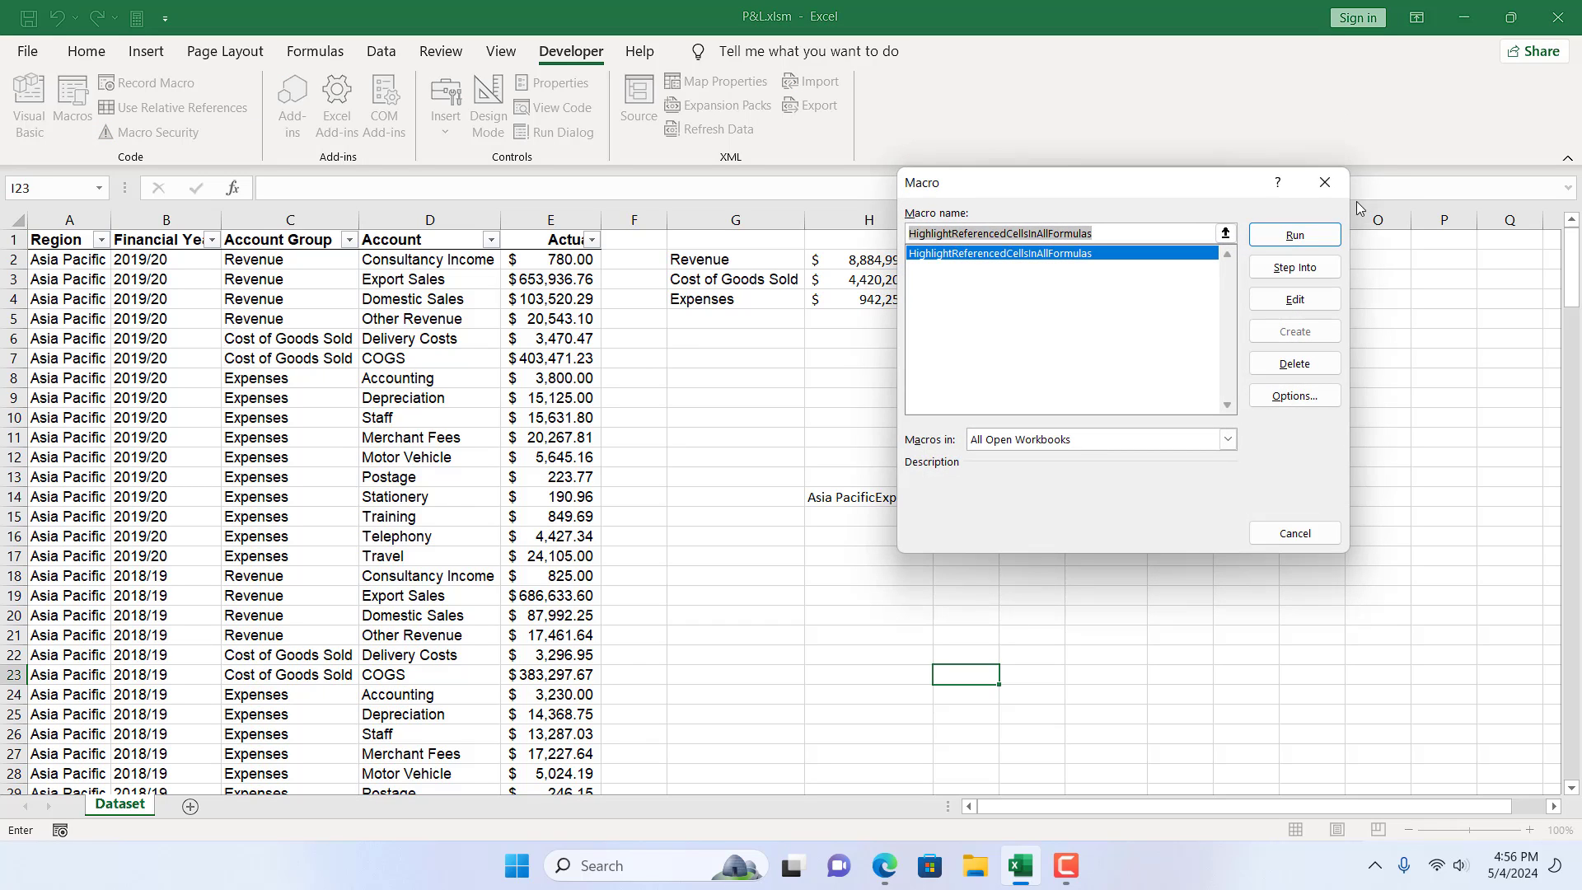
pyautogui.click(1324, 183)
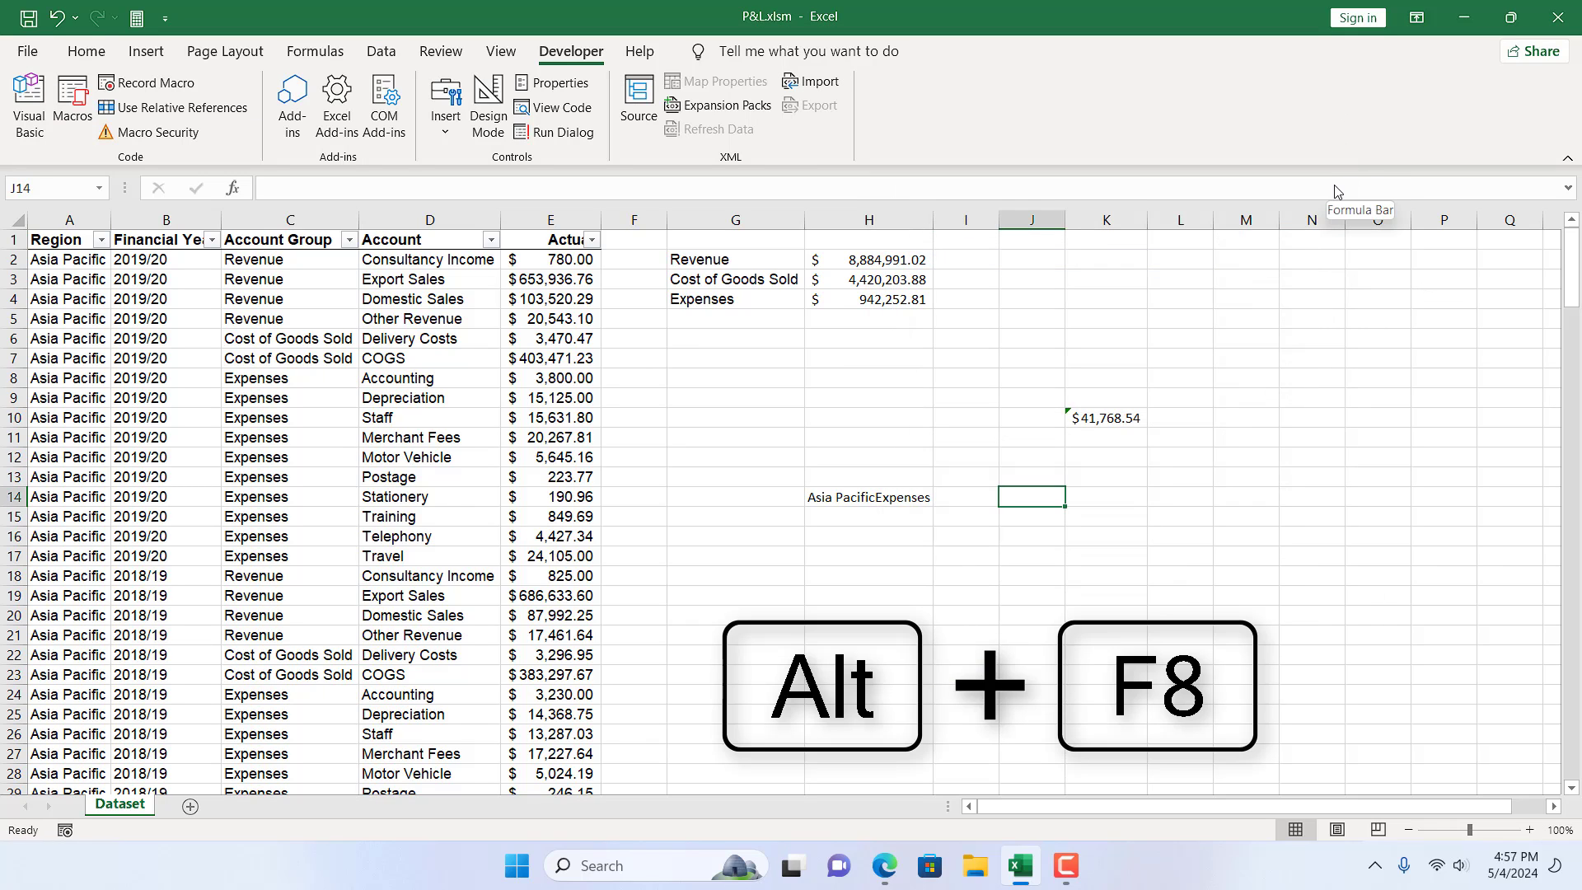
pyautogui.hotkey('alt', 'F8')
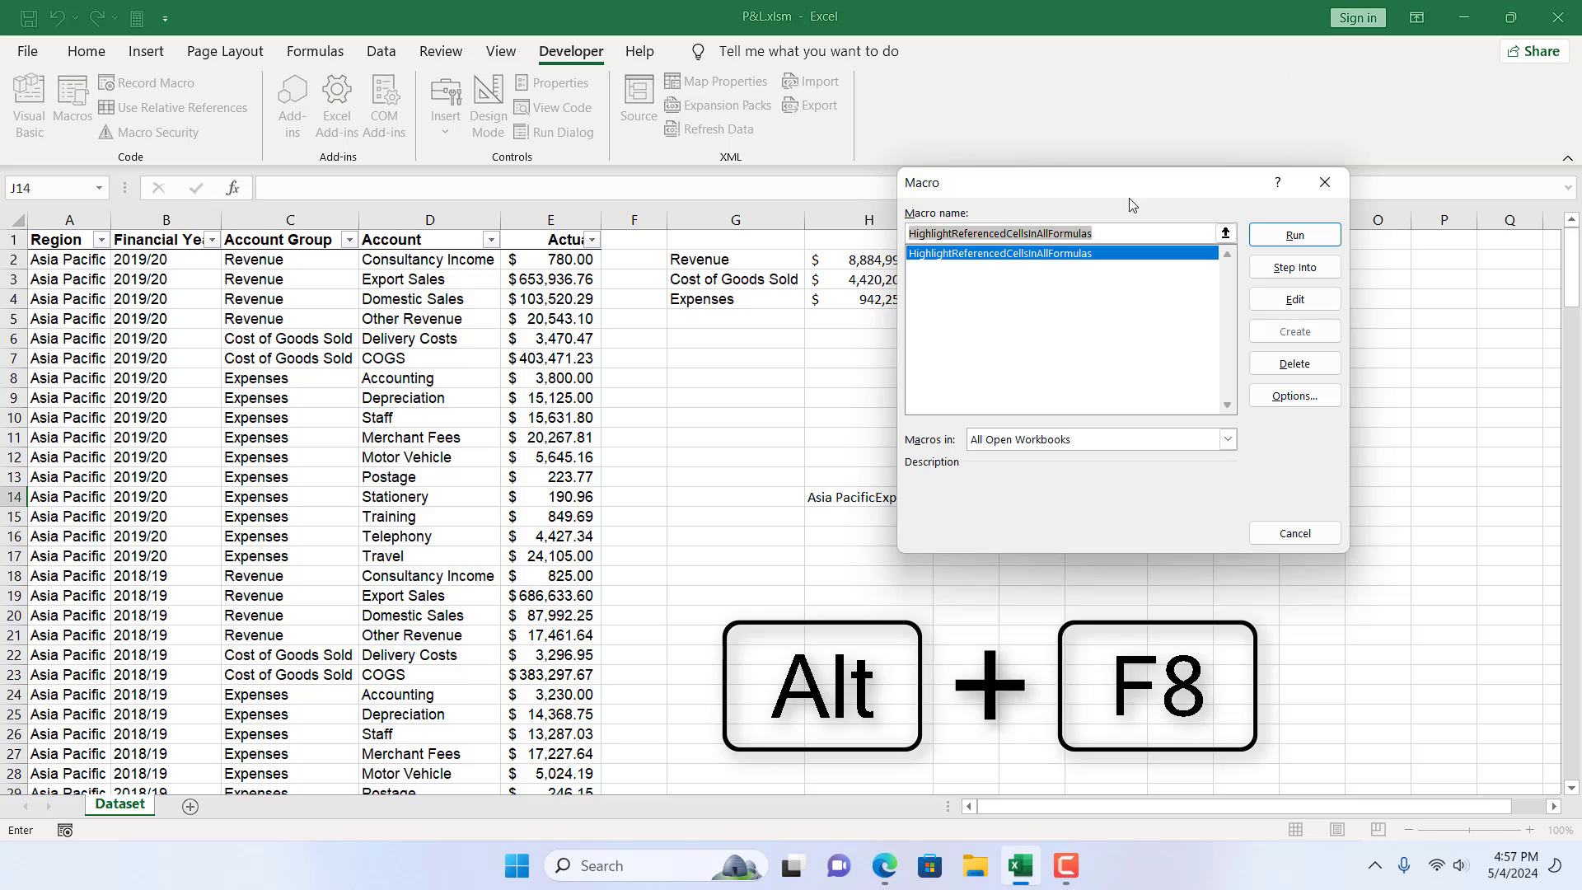
pyautogui.moveTo(1130, 203); pyautogui.dragTo(963, 321)
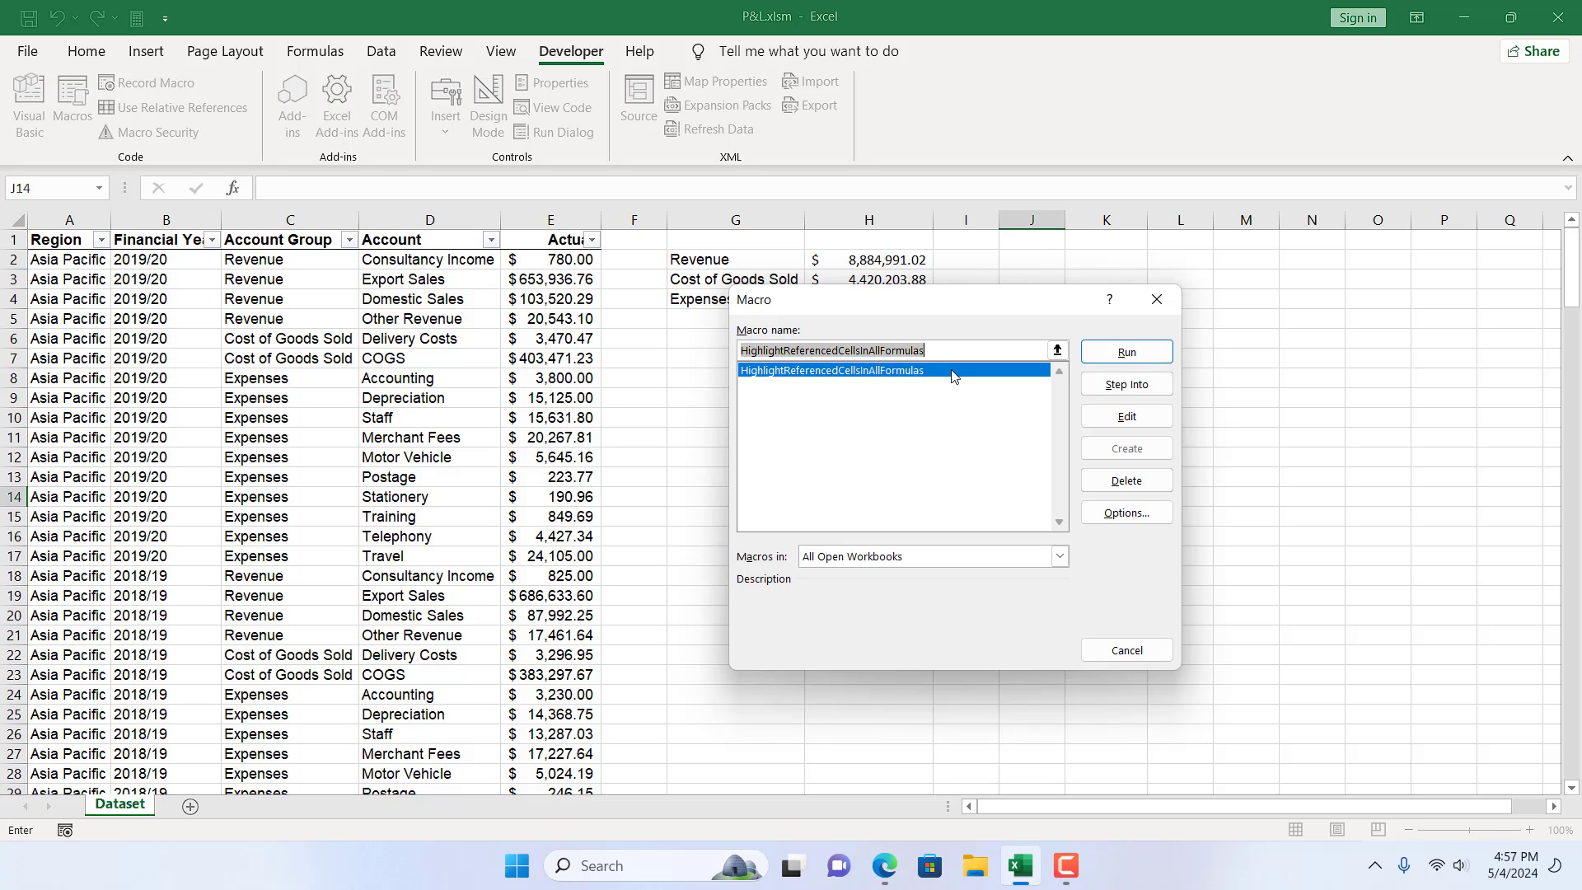
pyautogui.click(1146, 355)
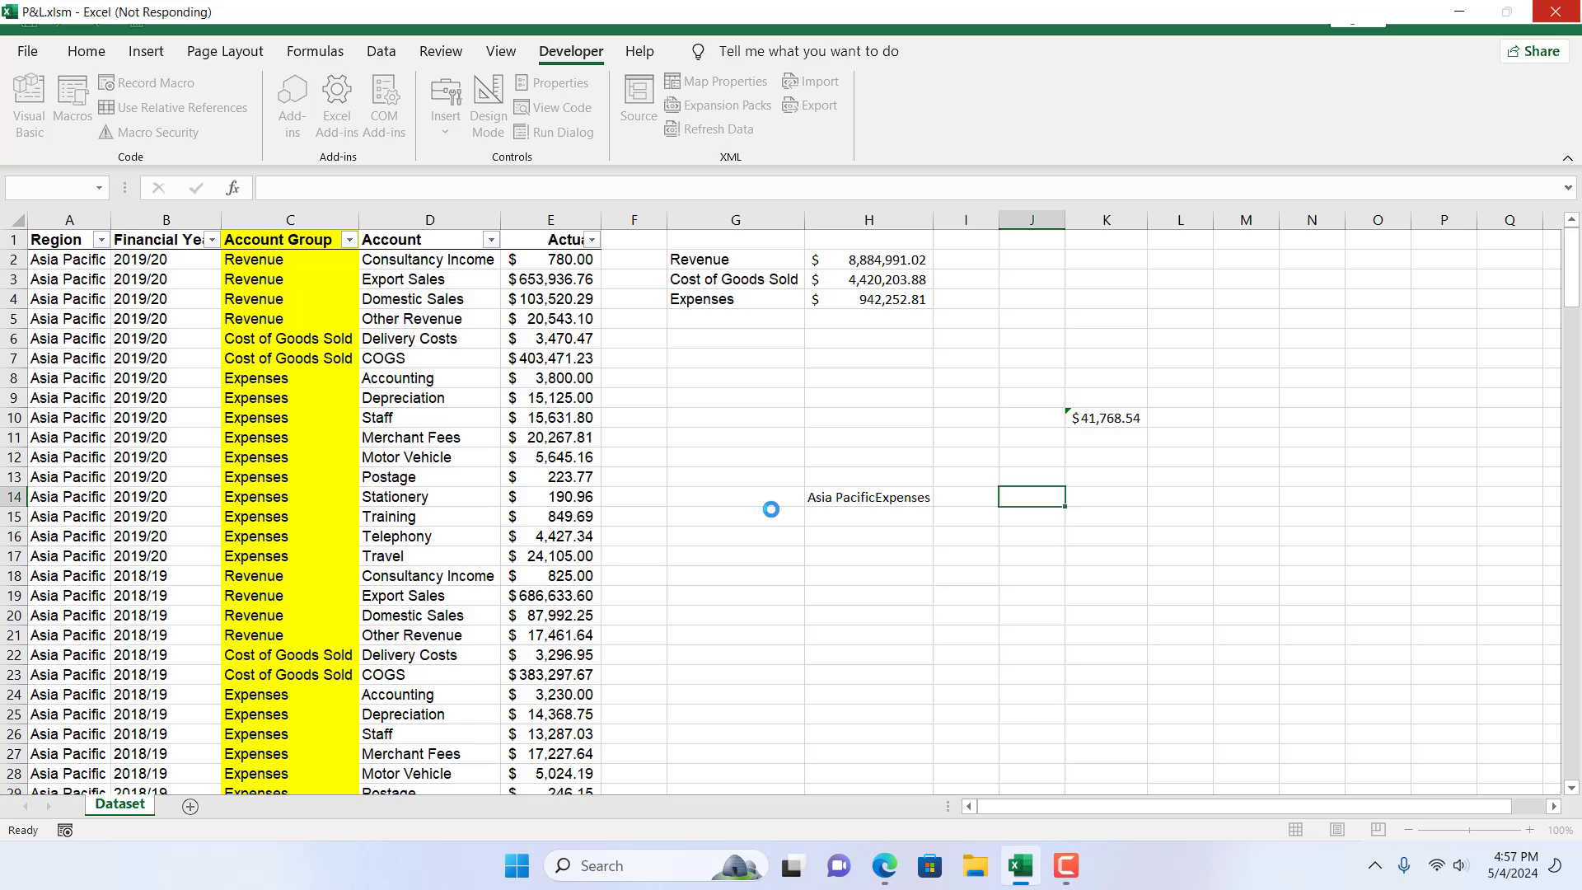
# After the macro finishes, view H14's =CONCAT(A10,C10) references and leave it unchanged.
pyautogui.click(986, 534)
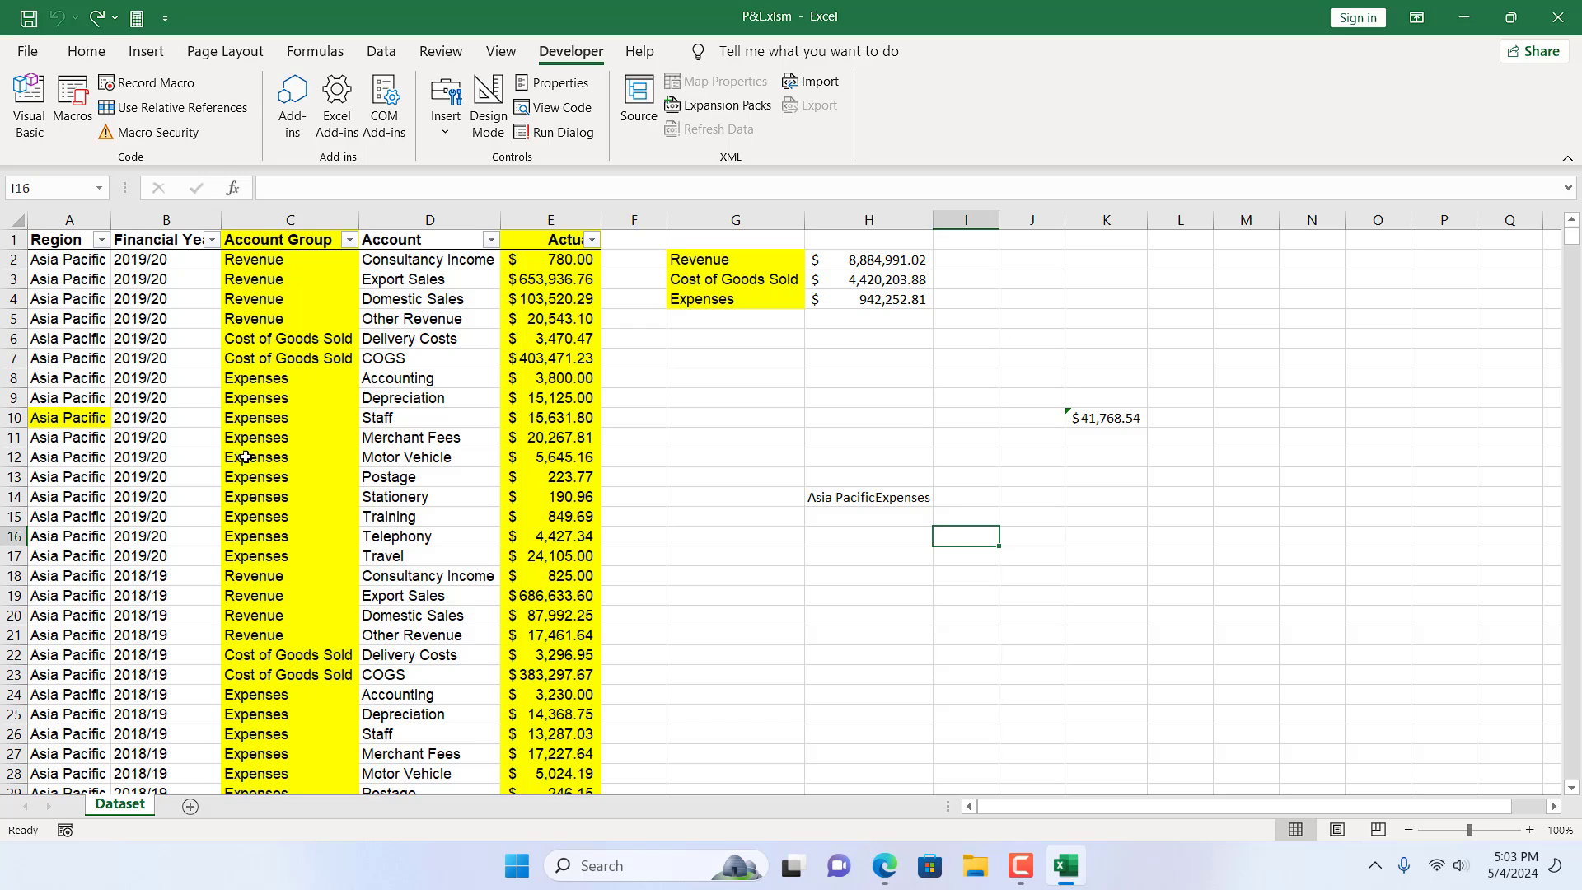
pyautogui.click(842, 495)
pyautogui.doubleClick(842, 495)
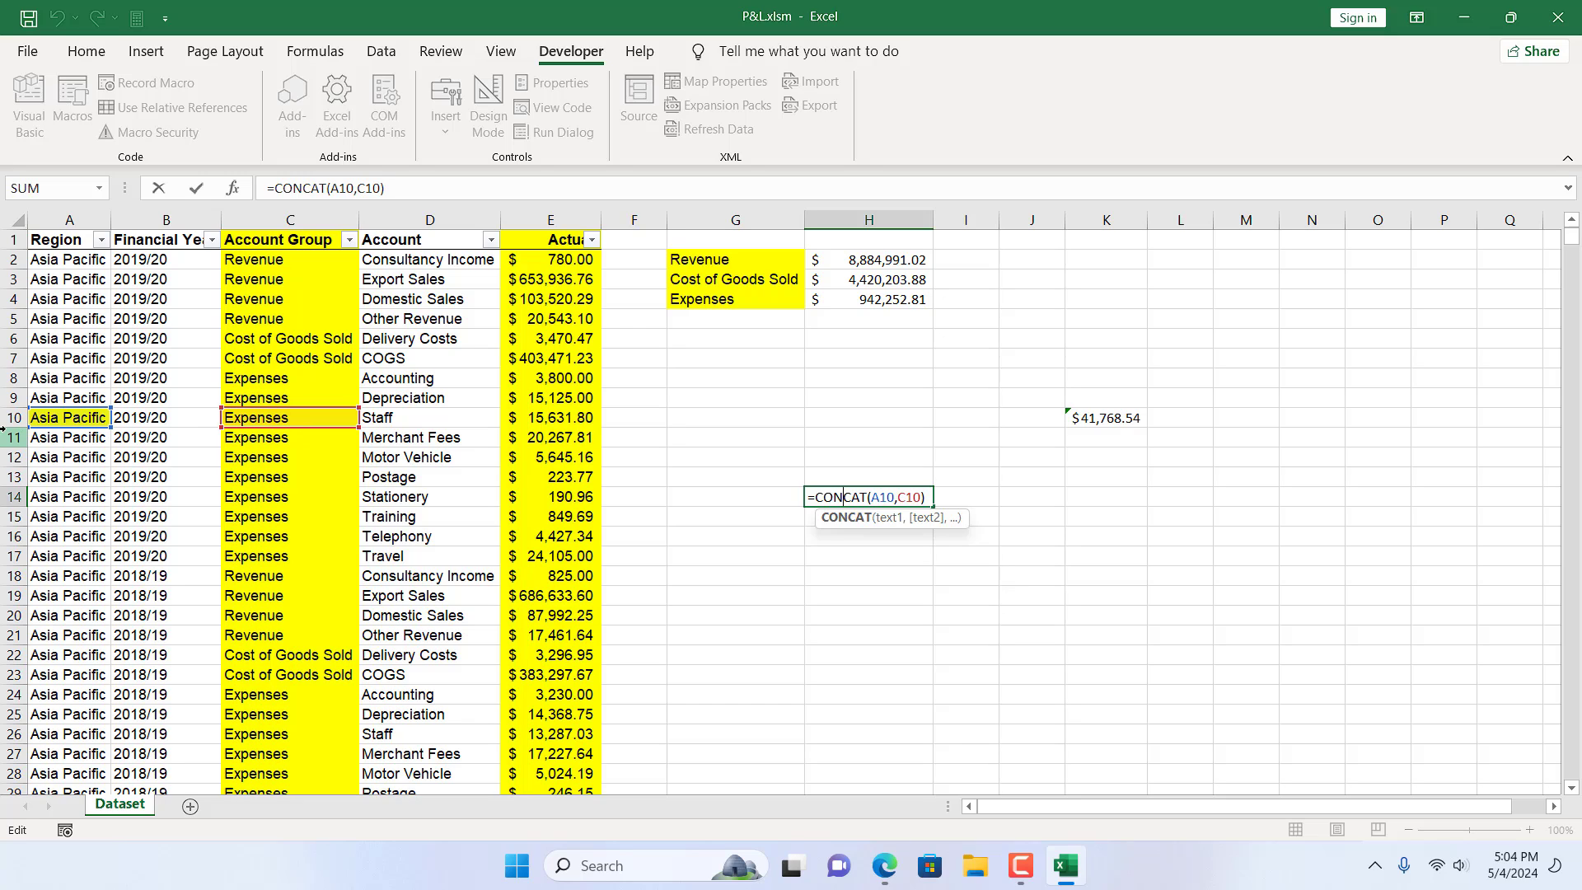
pyautogui.hotkey('ctrl', 'Return')
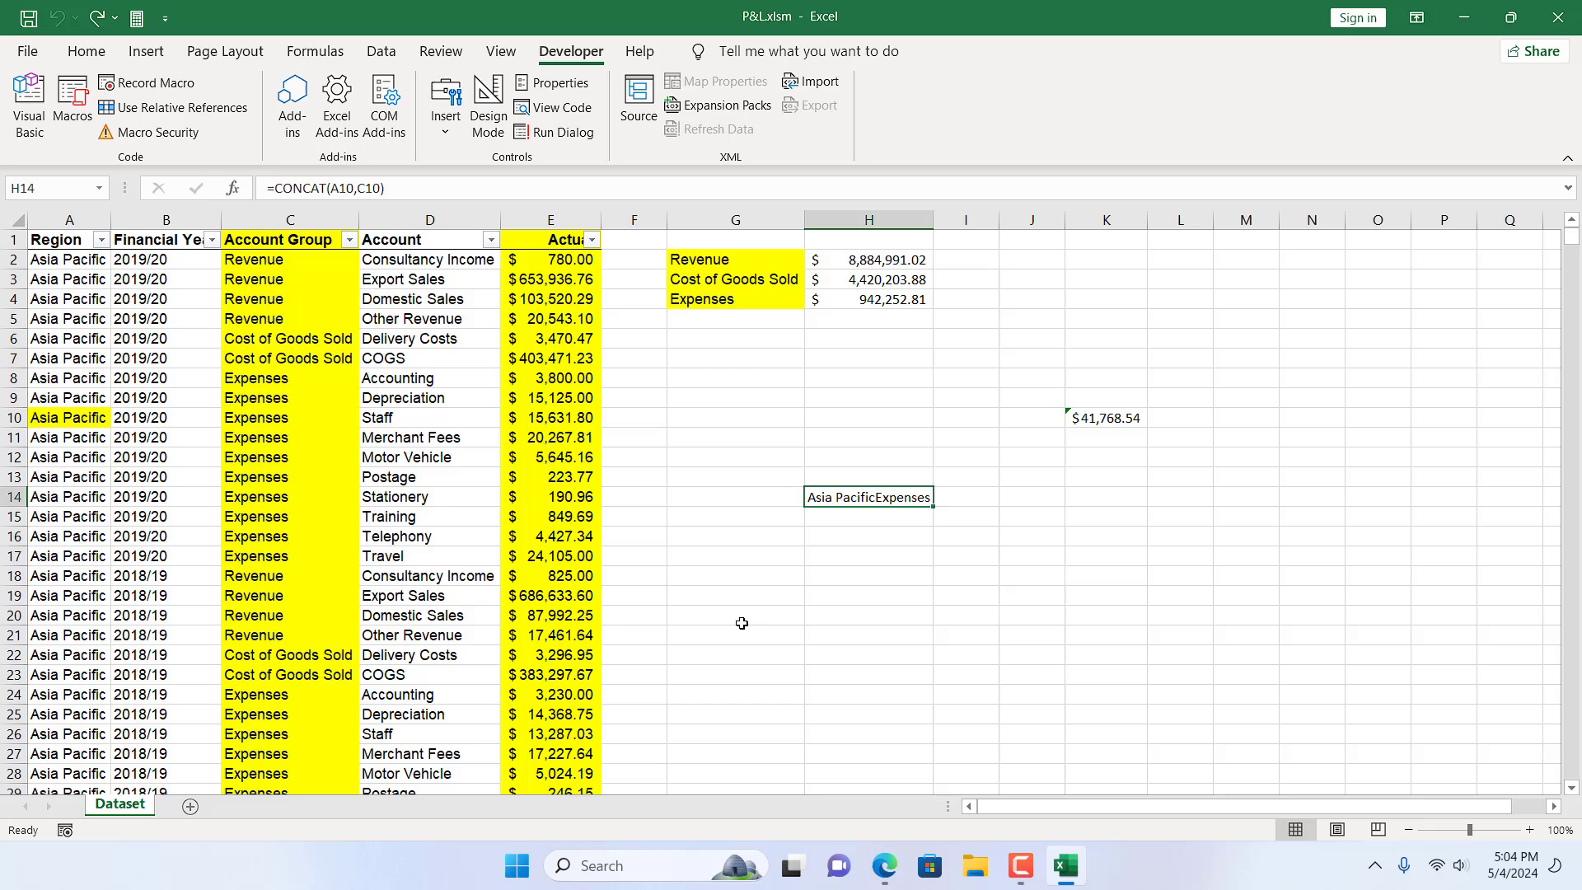
# Select the whole sheet, apply No Fill from Home > Fill Color, then click G26.
pyautogui.click(14, 220)
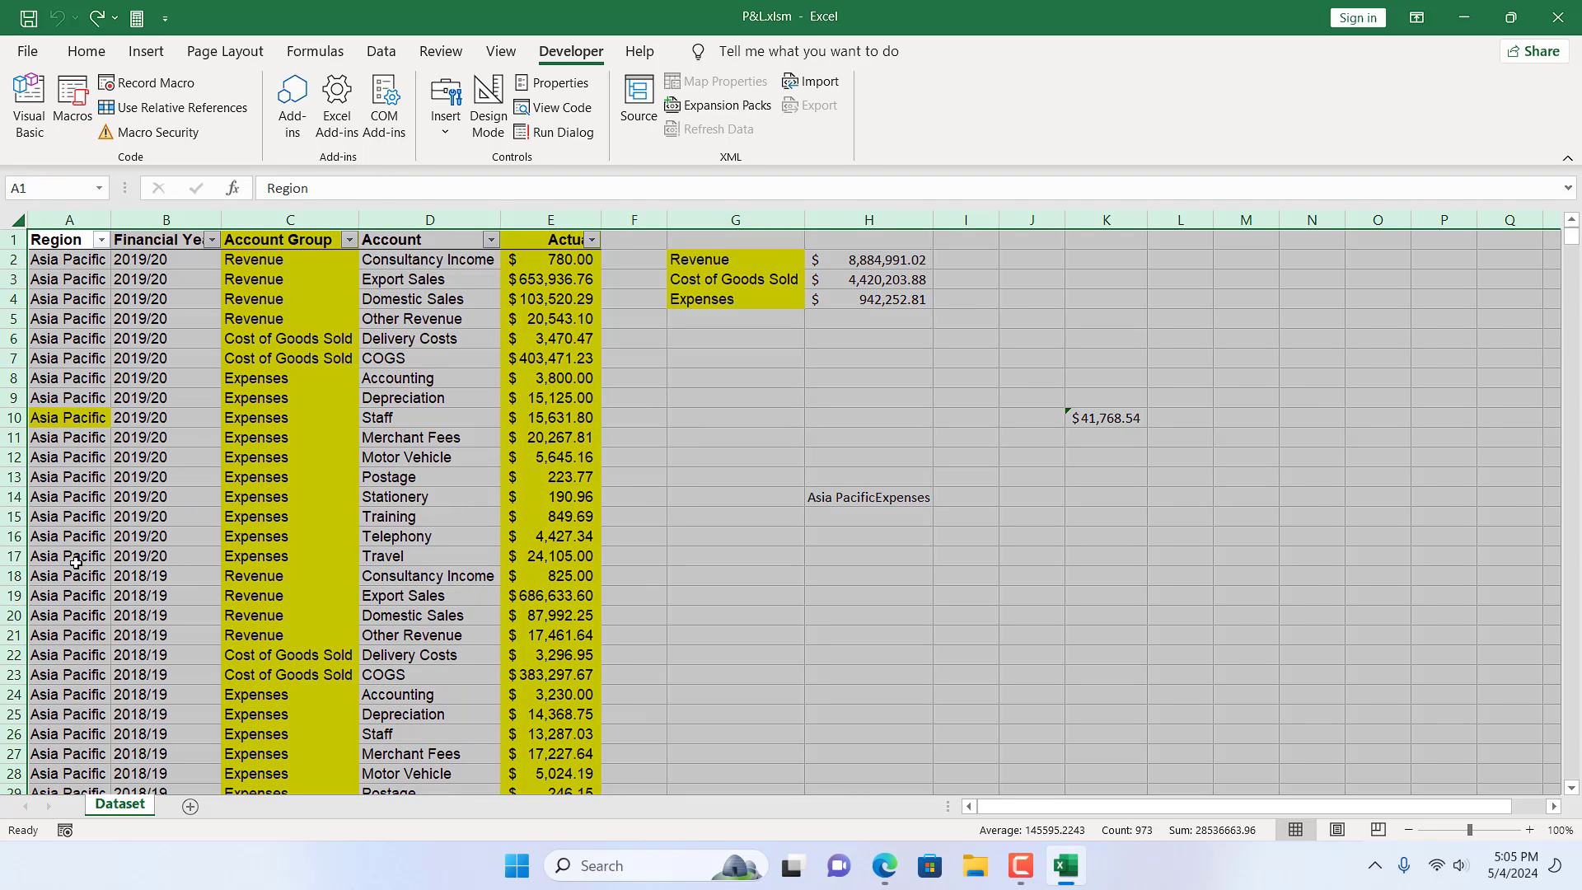
pyautogui.click(86, 51)
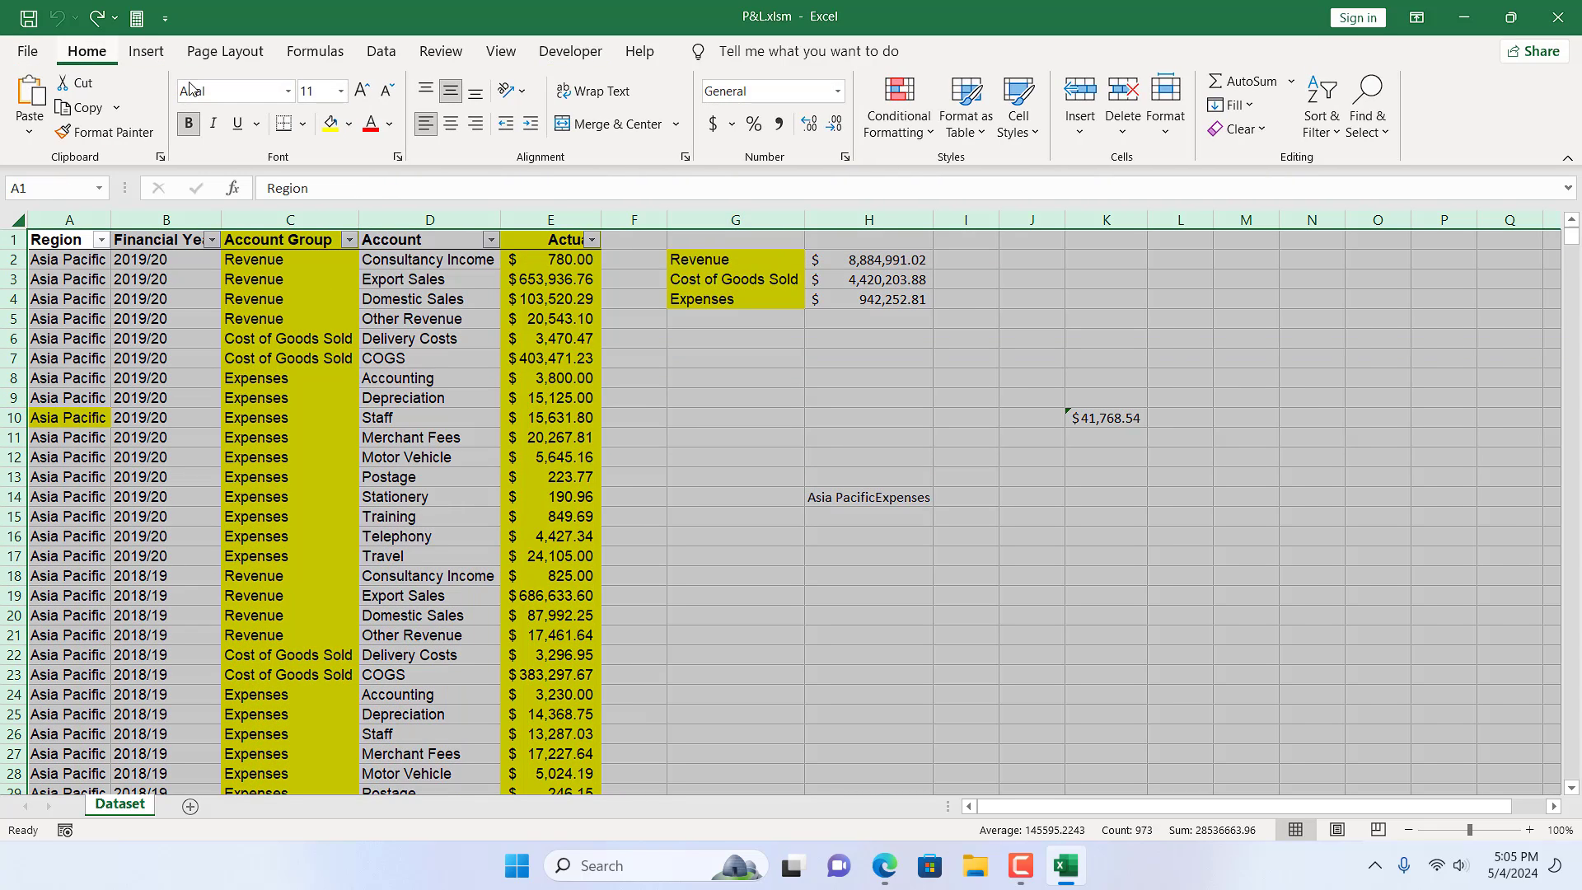
pyautogui.click(349, 123)
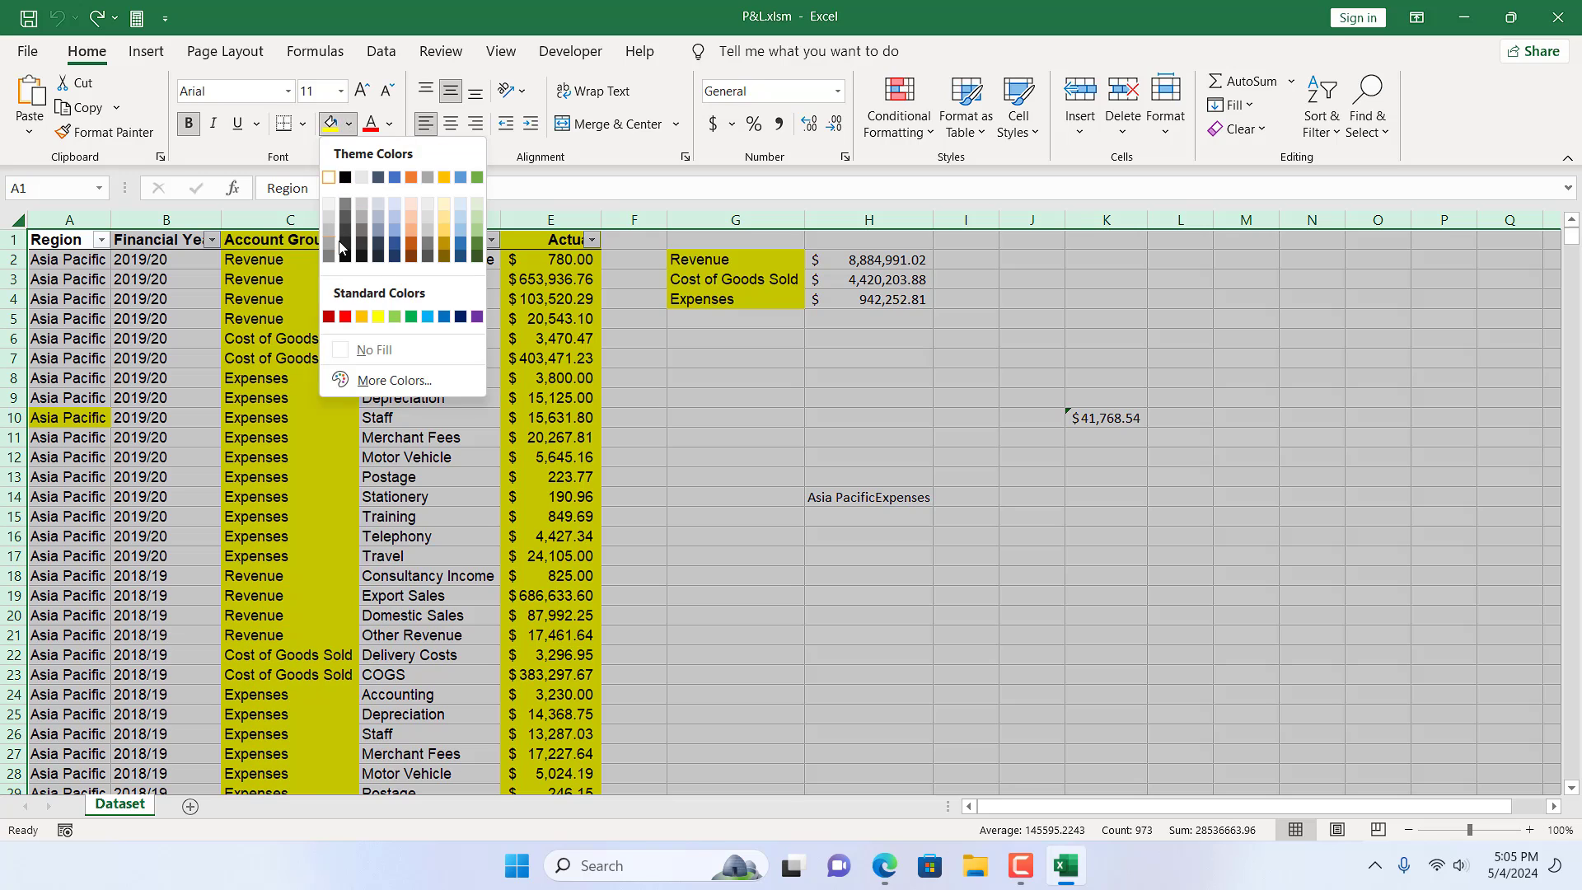
pyautogui.click(403, 344)
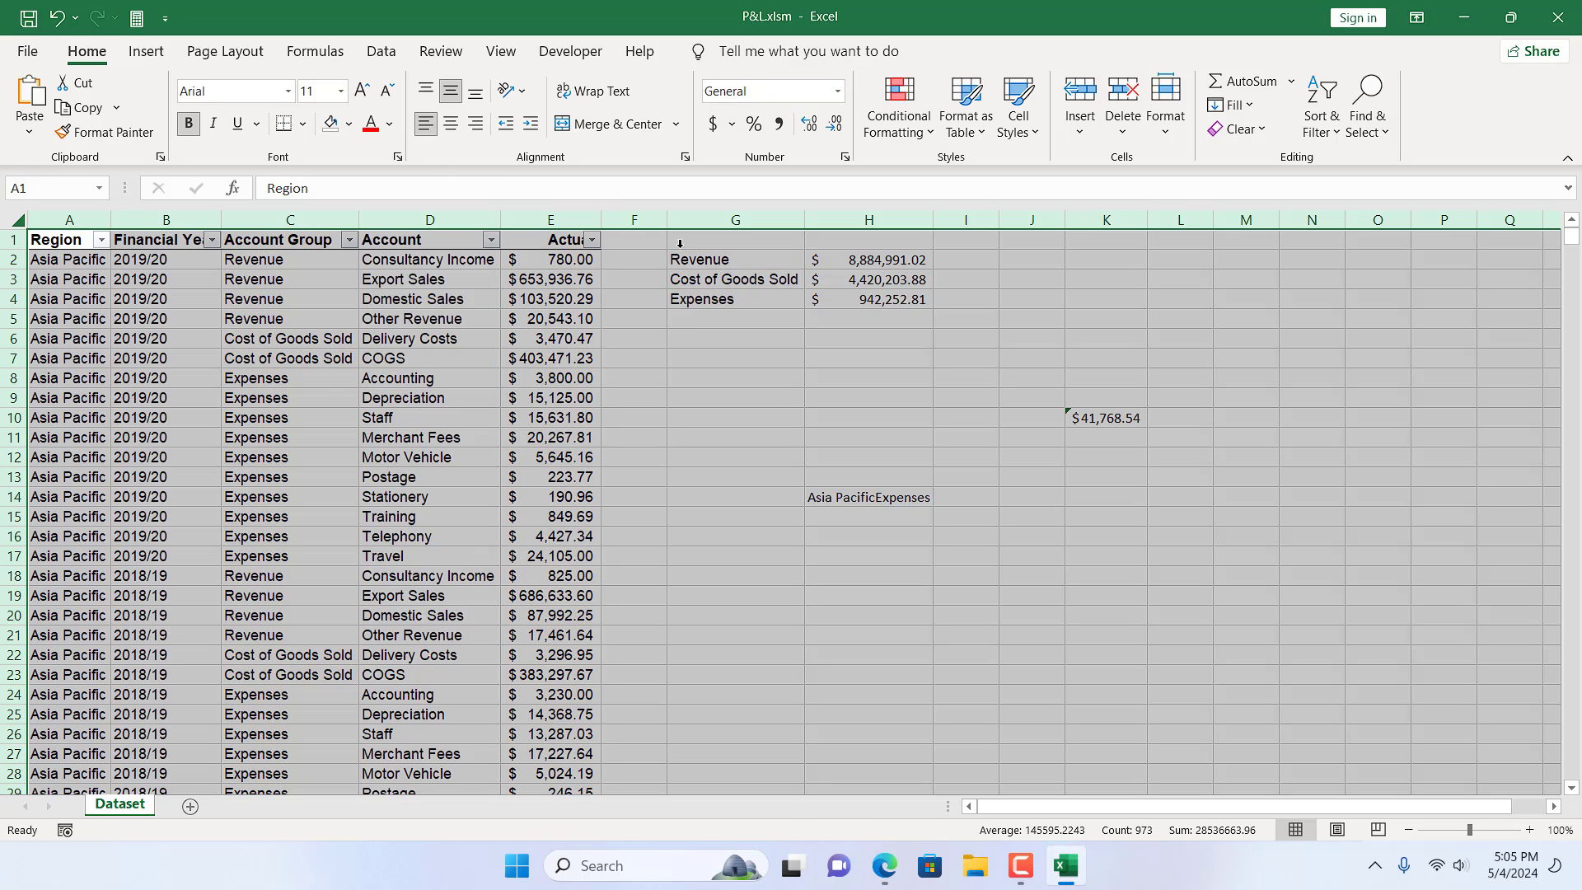
pyautogui.click(692, 725)
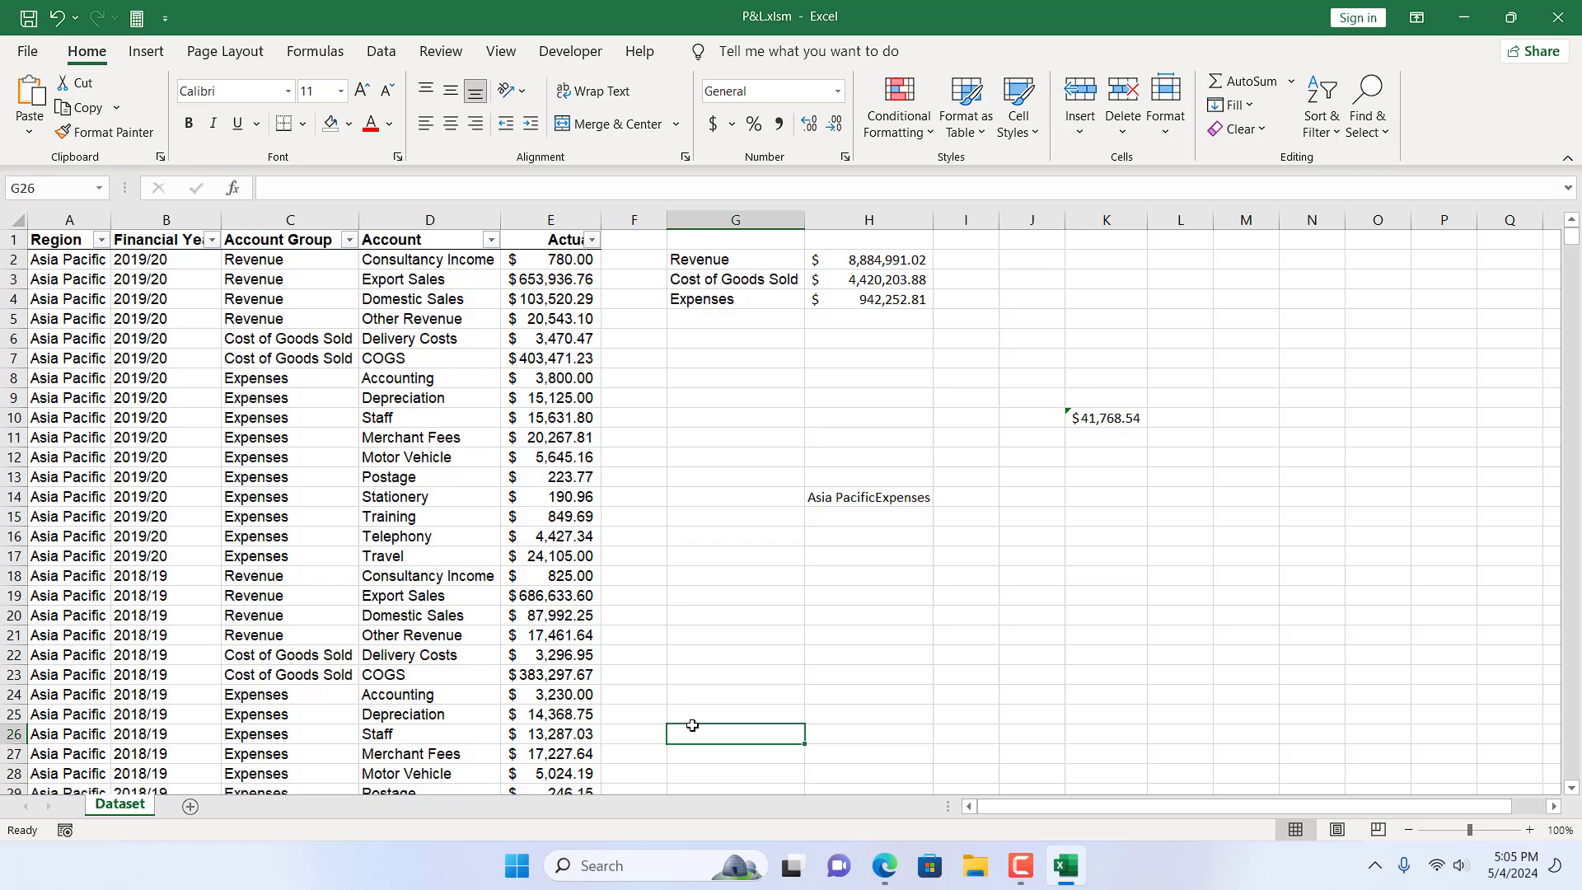